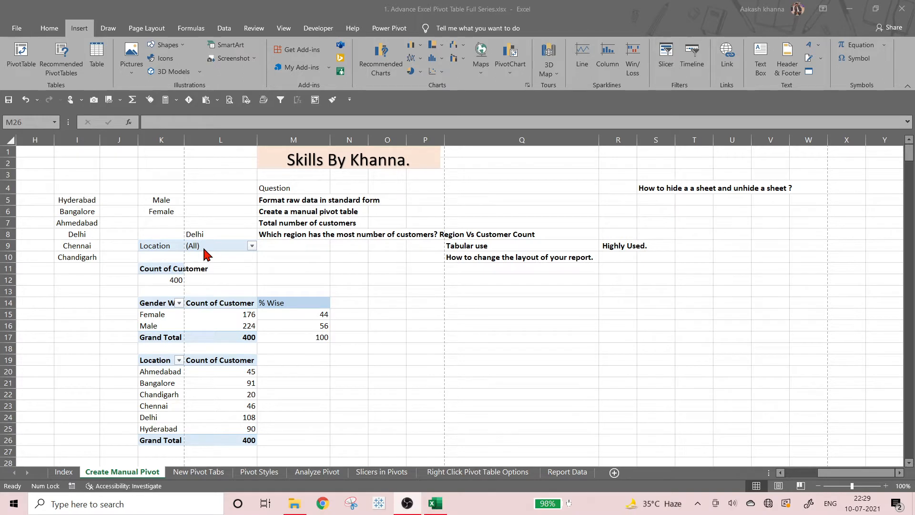
Review the pivot table tools for the Gender Wise pivot table and the ribbon pictures on the New Pivot Tabs sheet.
click(160, 304)
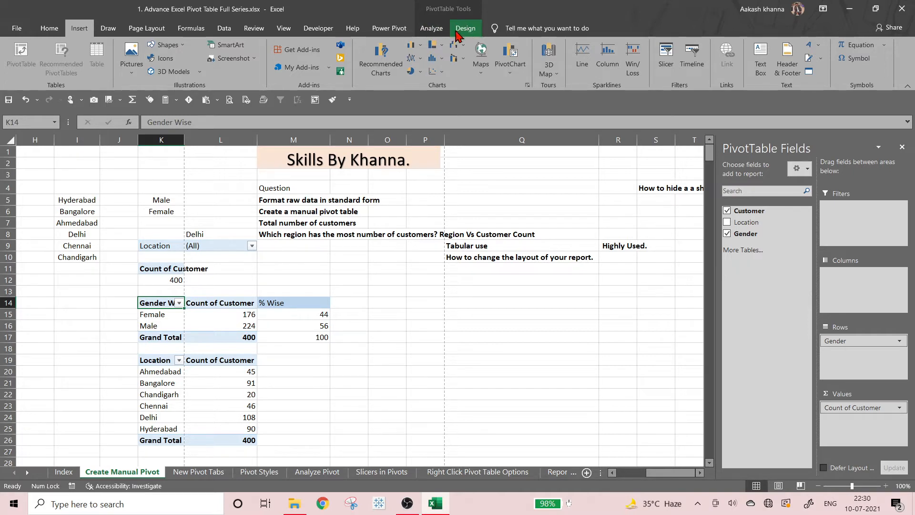
click(373, 292)
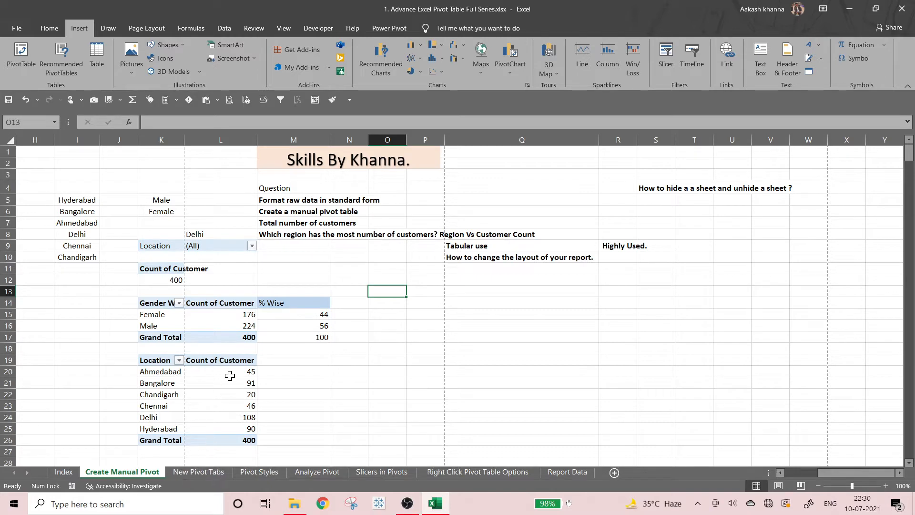
click(200, 473)
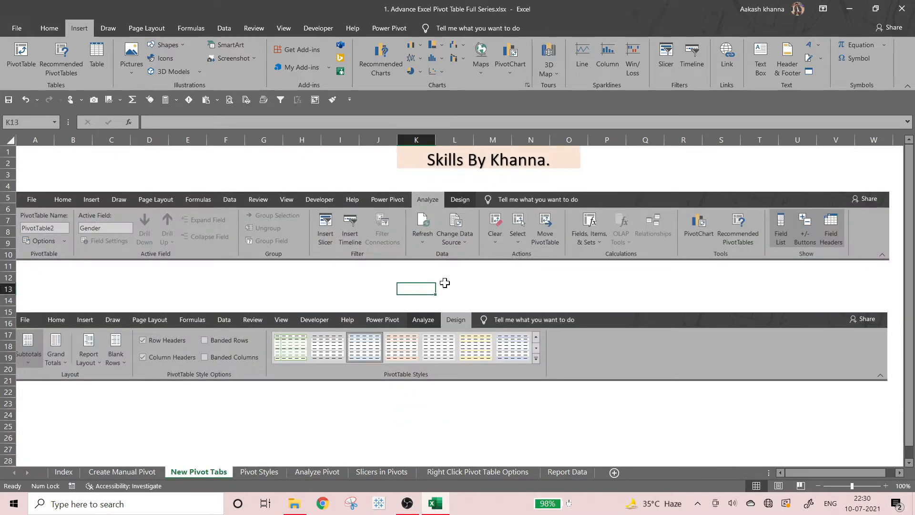
click(54, 34)
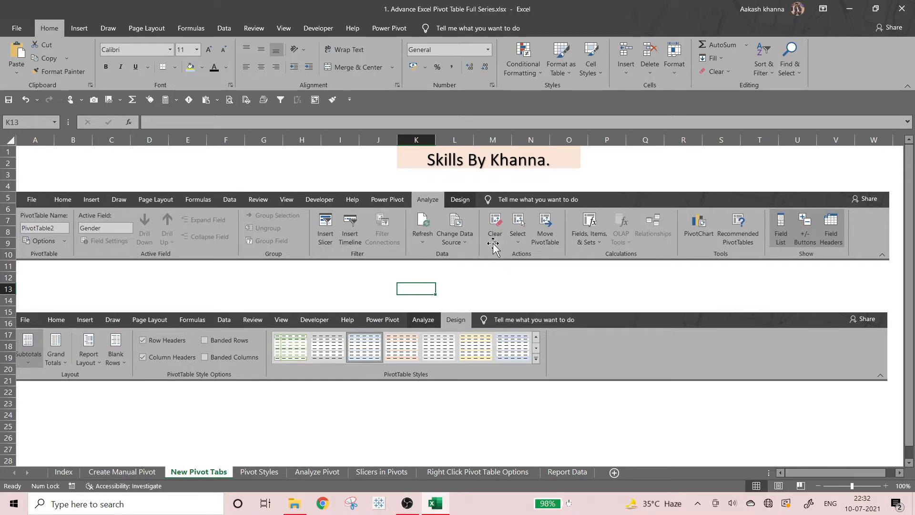
View the Gender field's settings for the Gender Wise pivot table on the Create Manual Pivot sheet, leaving them as they are.
click(138, 472)
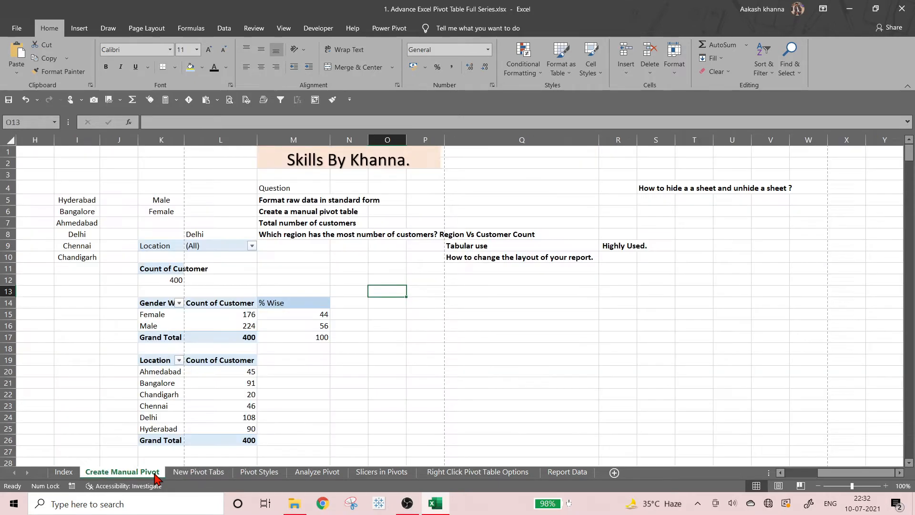
click(162, 315)
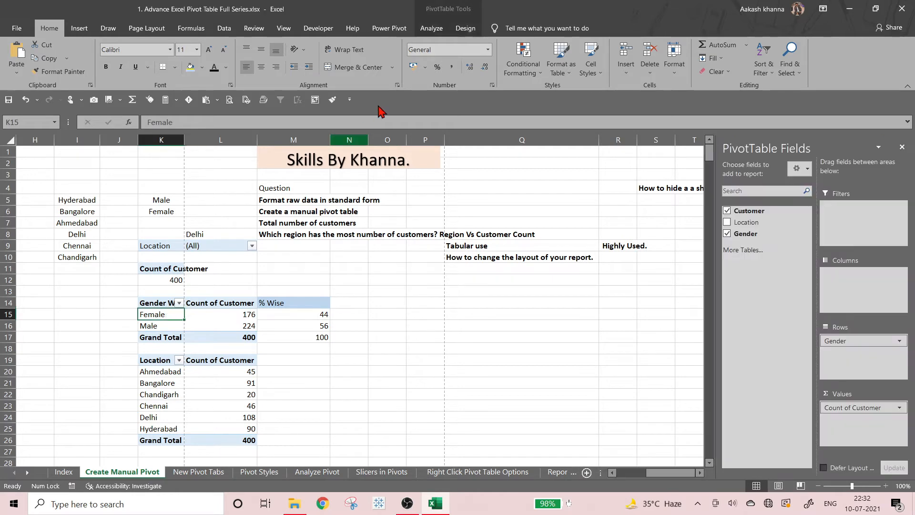
click(430, 29)
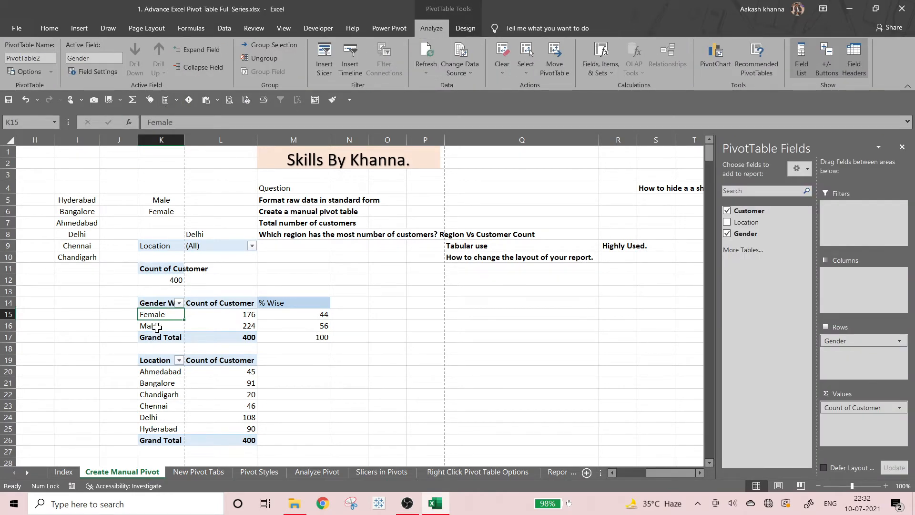
click(106, 73)
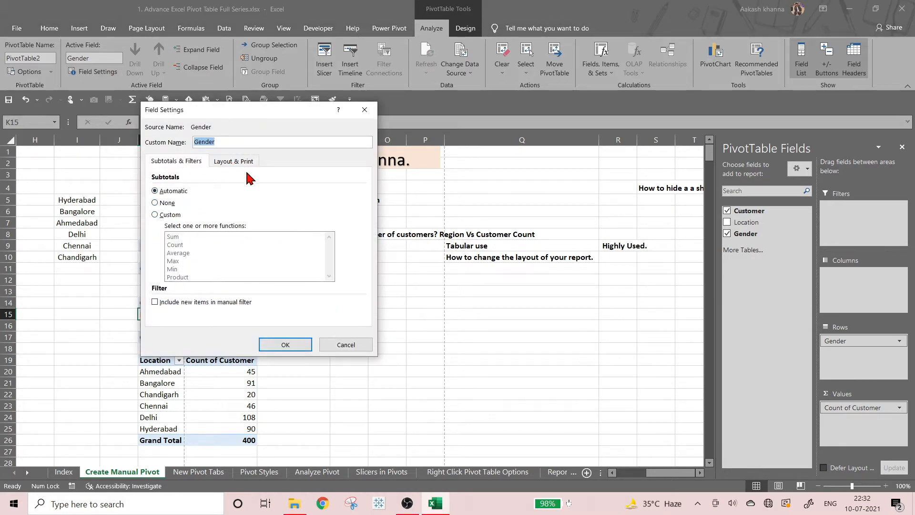
click(371, 116)
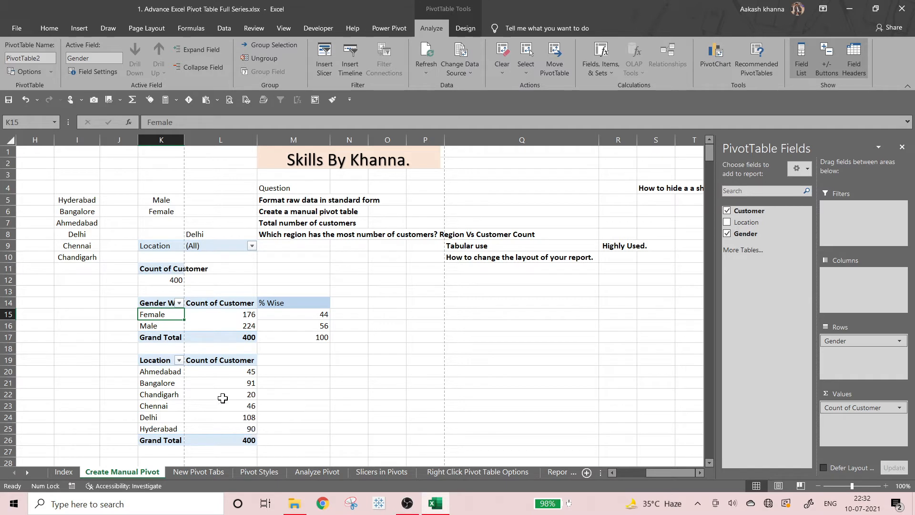
Try to expand the Gender field with Customer as the detail, and try to group the selected Female item.
mouse_move(222, 398)
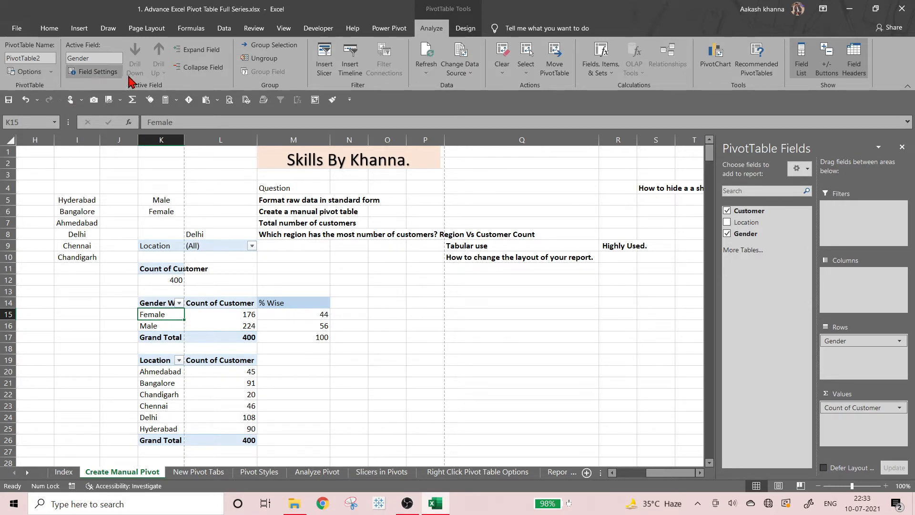
click(196, 50)
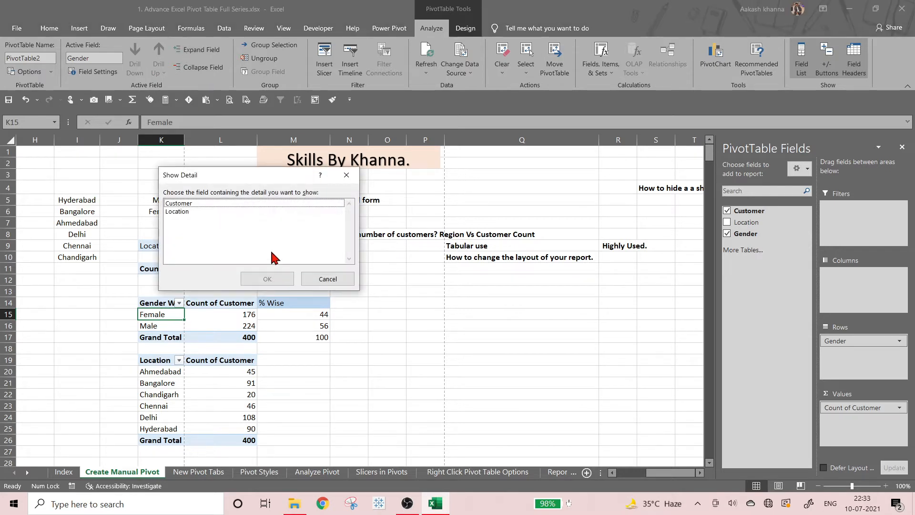
click(228, 204)
click(261, 277)
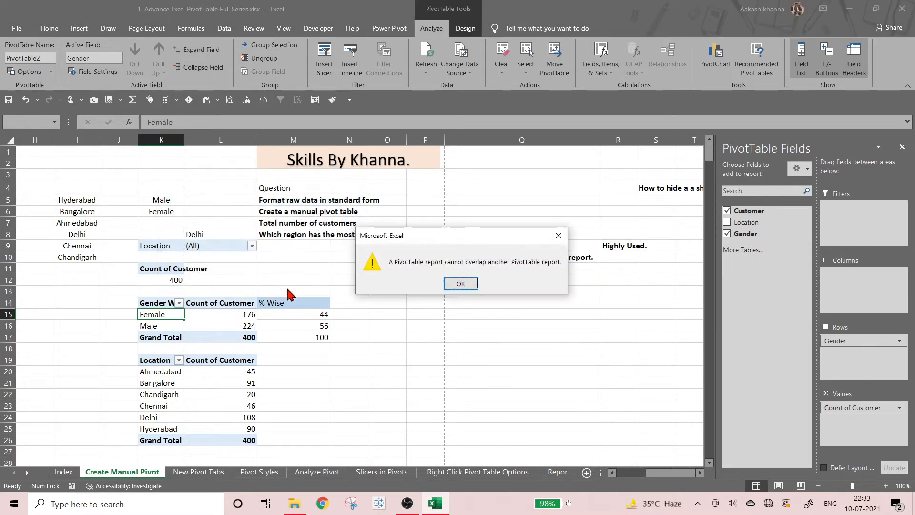
click(461, 284)
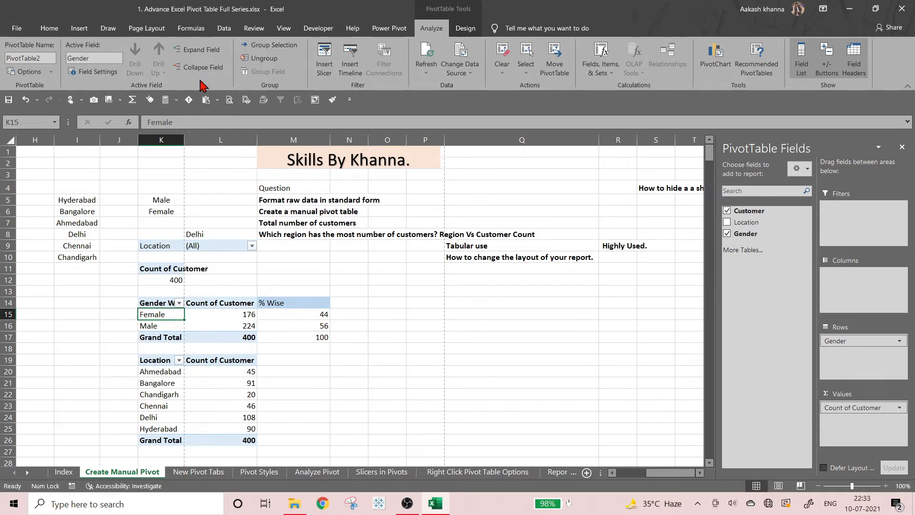
click(272, 45)
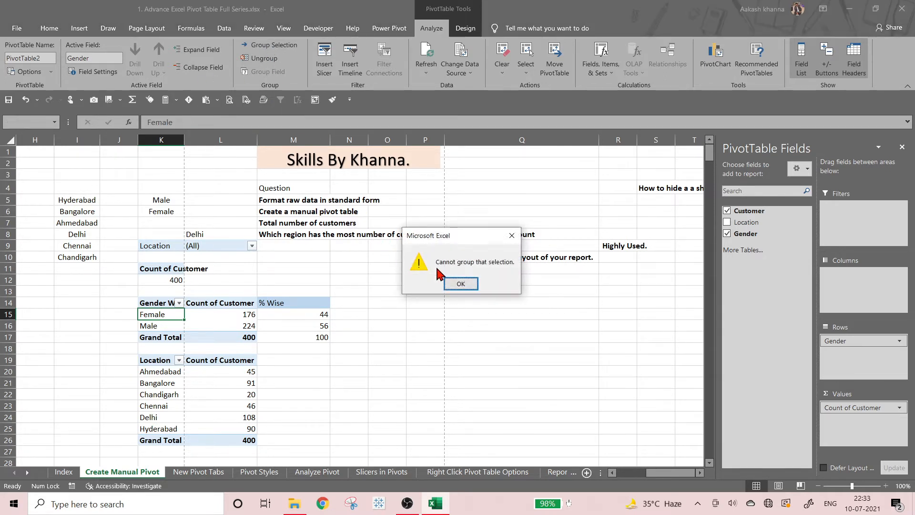
click(461, 284)
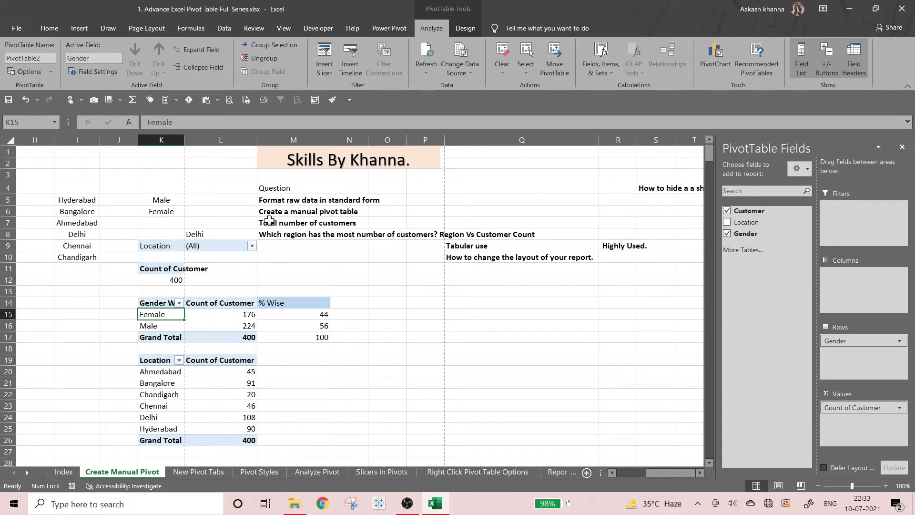
Look at the fields available for slicers without inserting one, and try to insert a timeline for the Gender Wise pivot table.
click(324, 58)
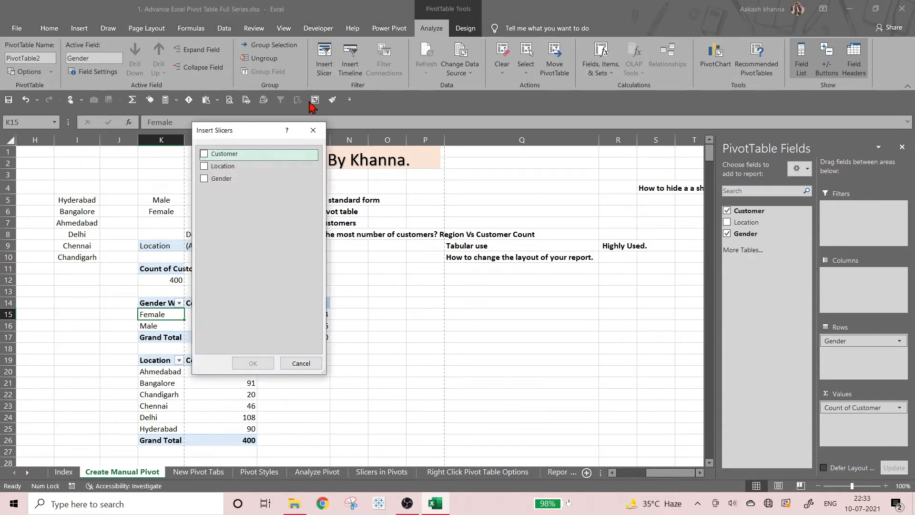
drag(243, 134, 277, 132)
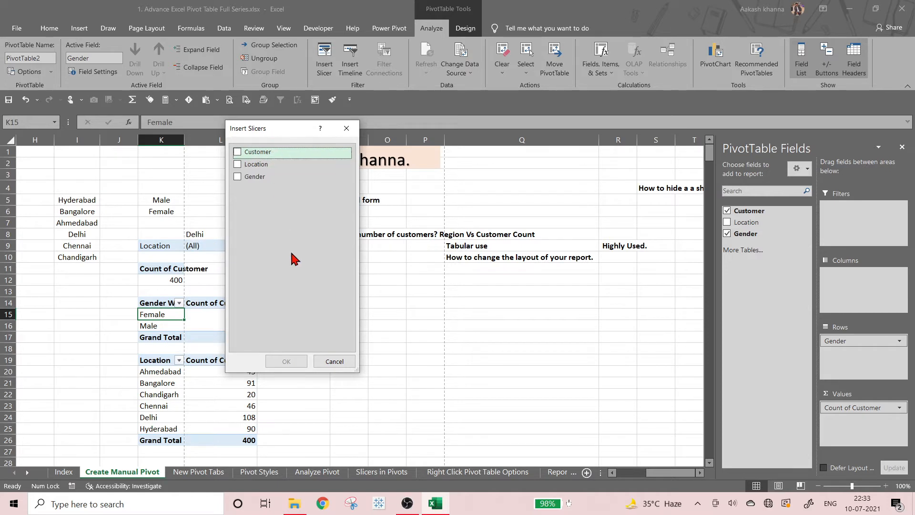
click(334, 361)
click(350, 59)
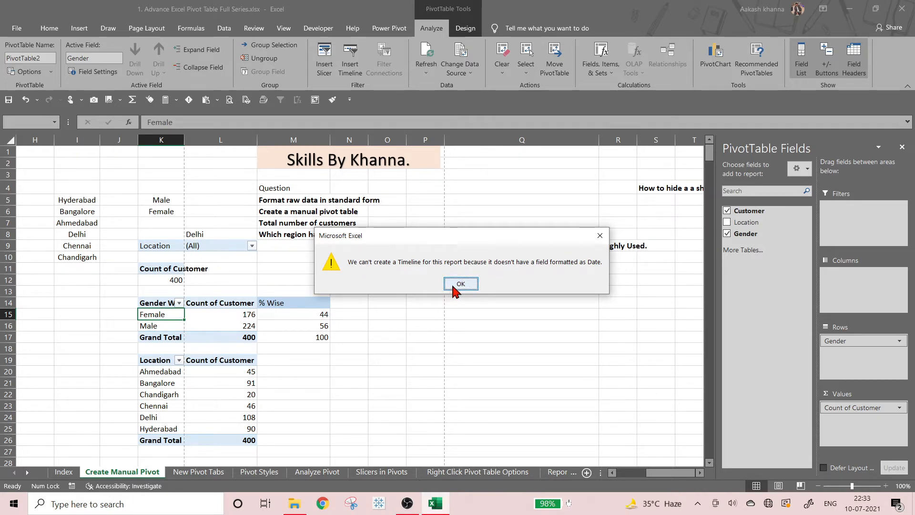
click(454, 286)
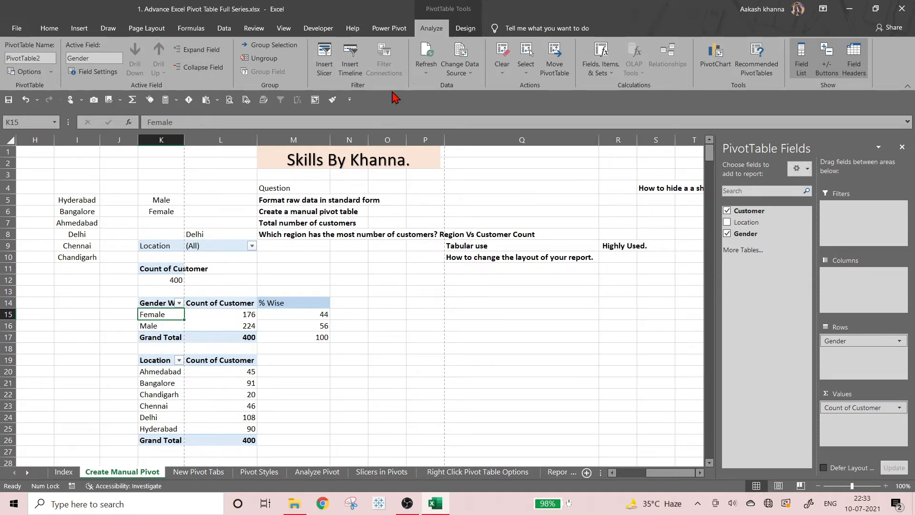
Refresh the Gender Wise pivot table and autofit column L to its contents.
click(426, 69)
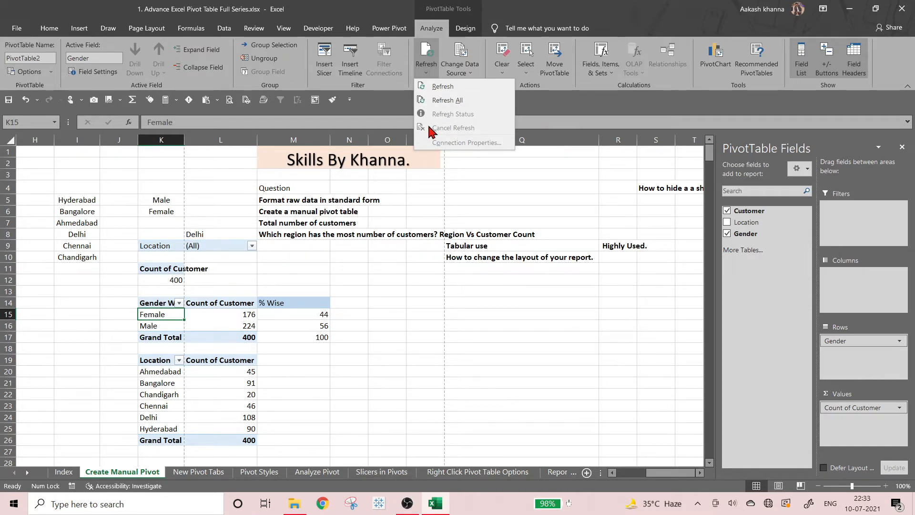
click(443, 86)
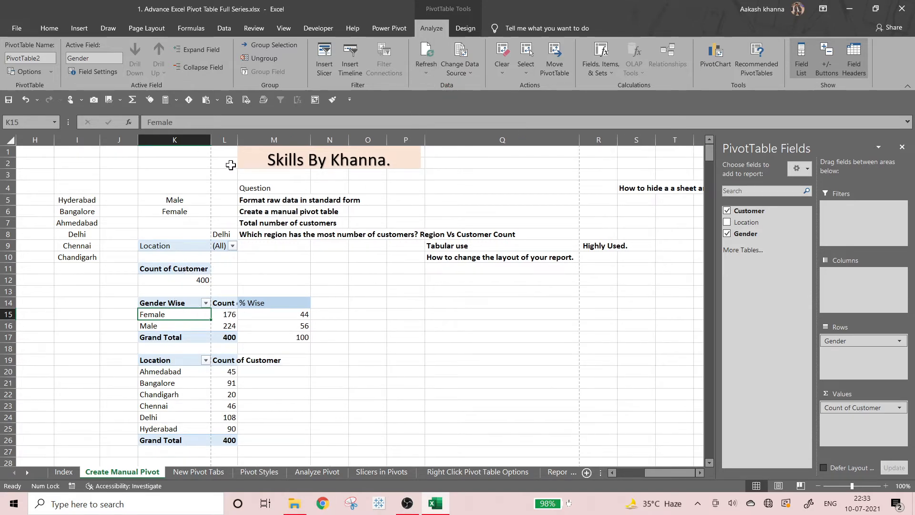
double_click(238, 143)
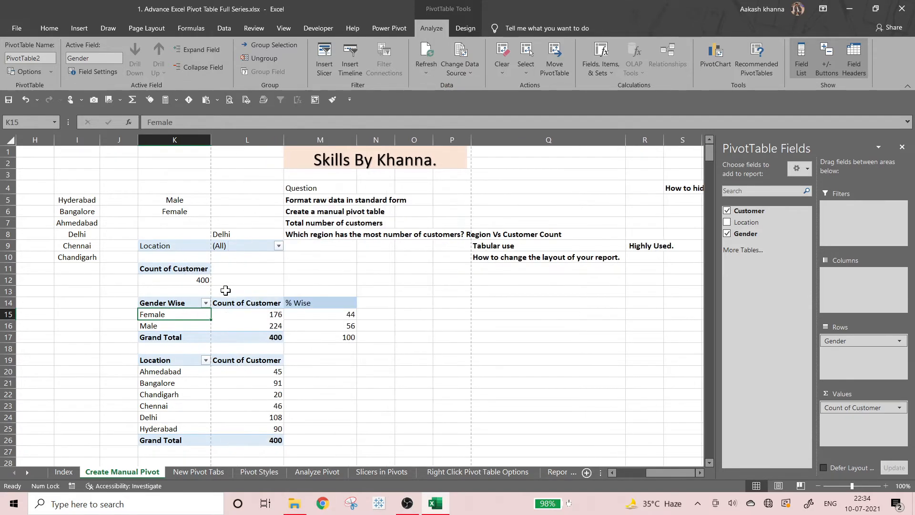
Change the Gender value in cell G16 of the formatted source table to Female.
click(109, 324)
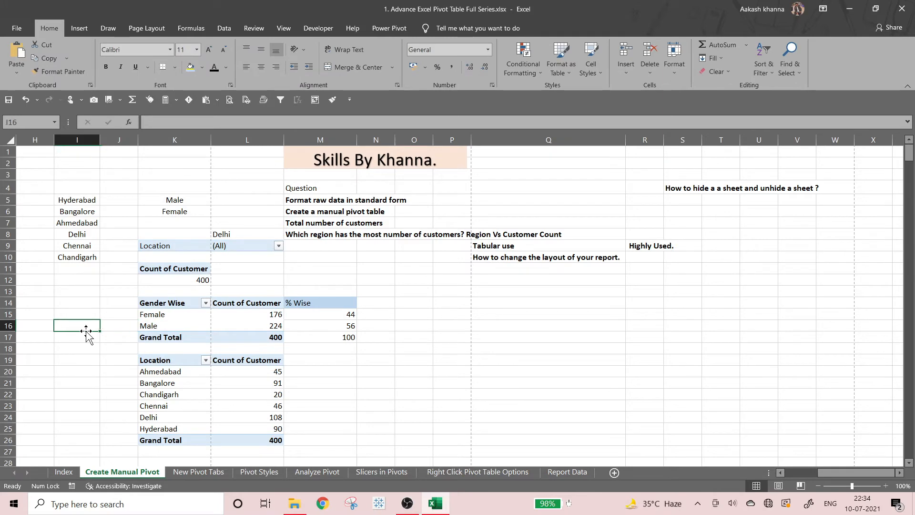
key(Home)
click(443, 324)
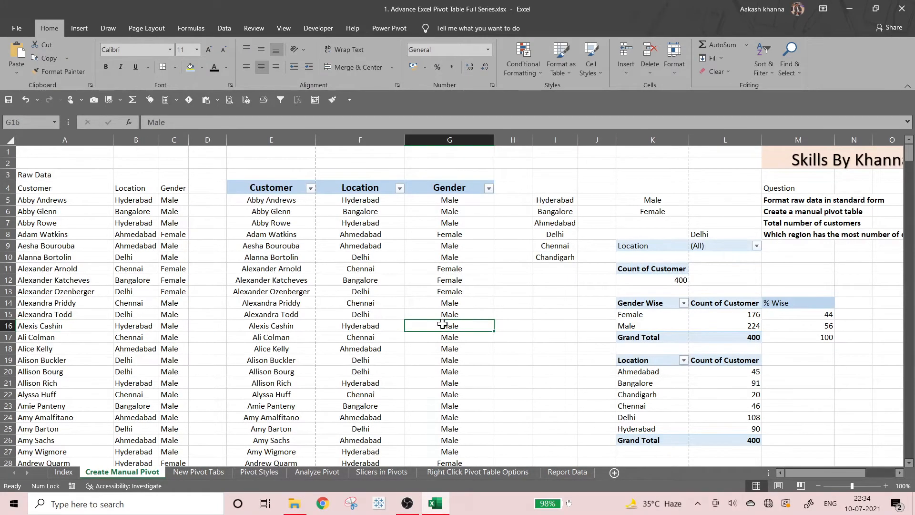
key(Right)
key(Right)
key(Right)
key(Right)
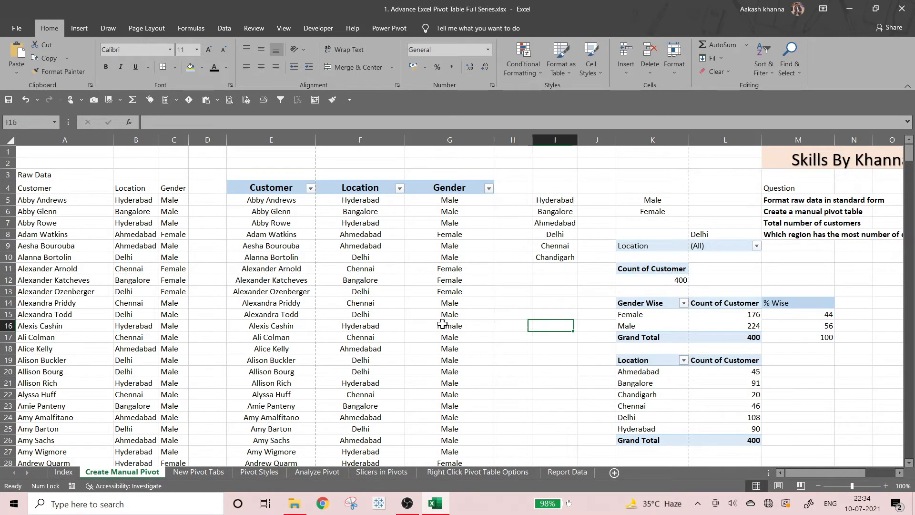
key(Right)
key(Right)
key(Right)
key(Right)
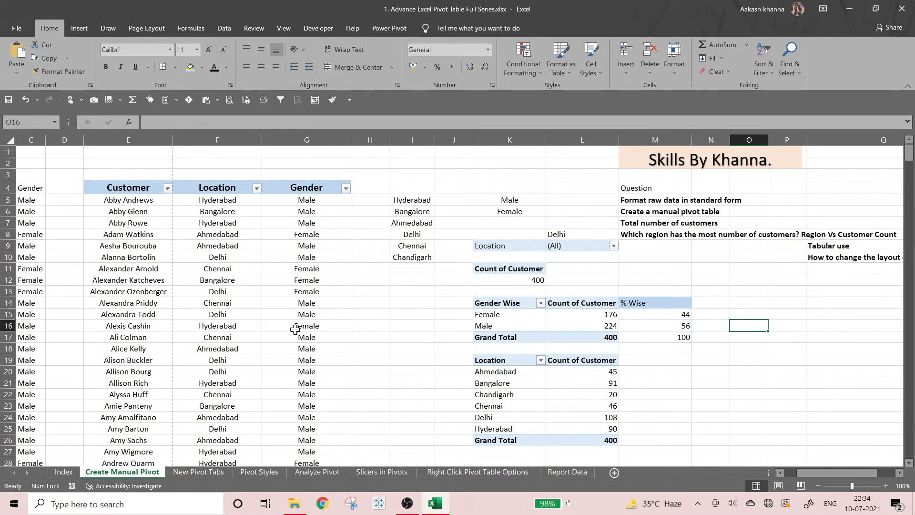
Refresh all the pivot tables, starting from the Gender Wise pivot table, to include the edited source data.
click(519, 305)
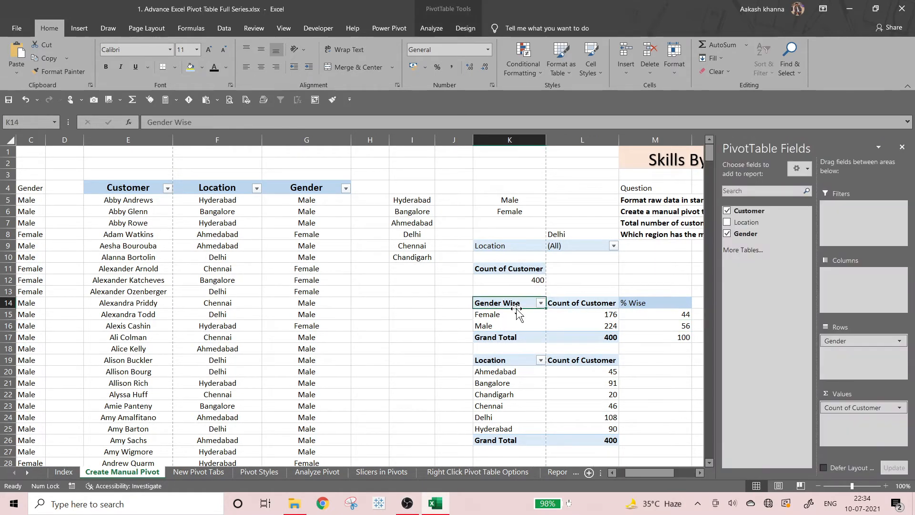
click(430, 31)
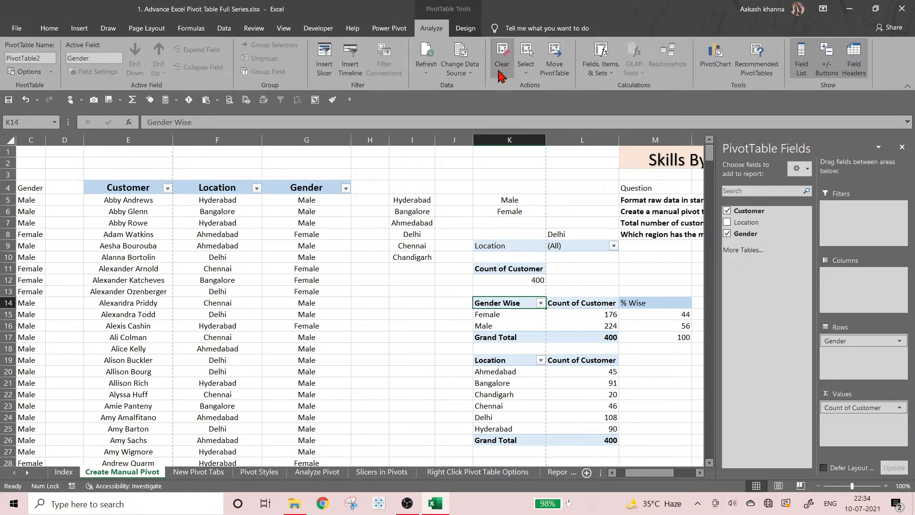
click(434, 66)
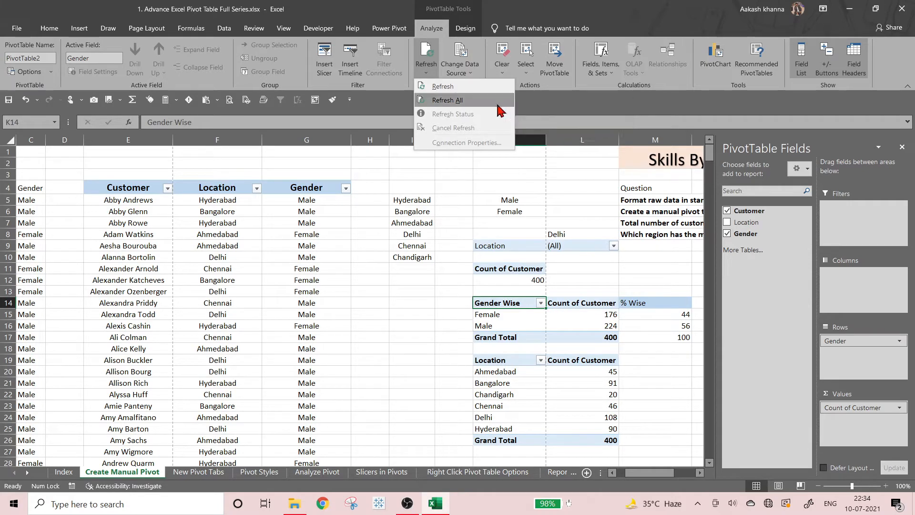
click(447, 100)
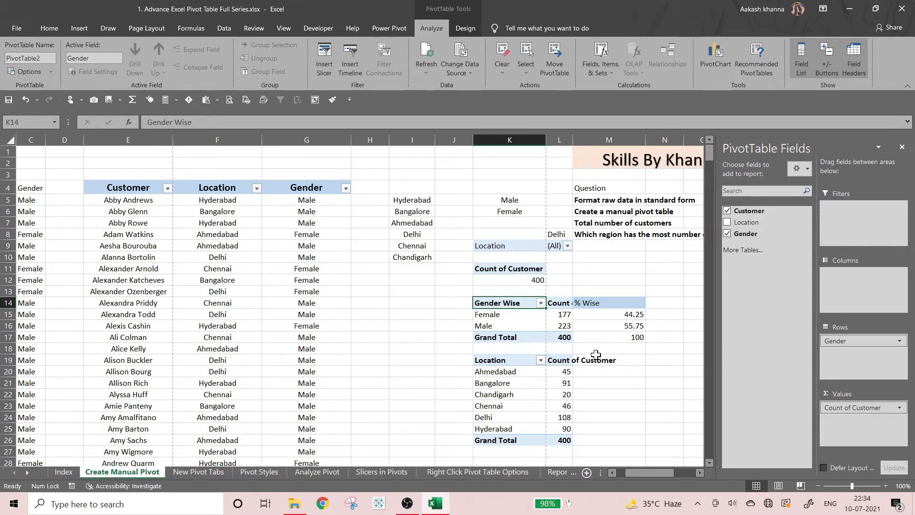
click(596, 356)
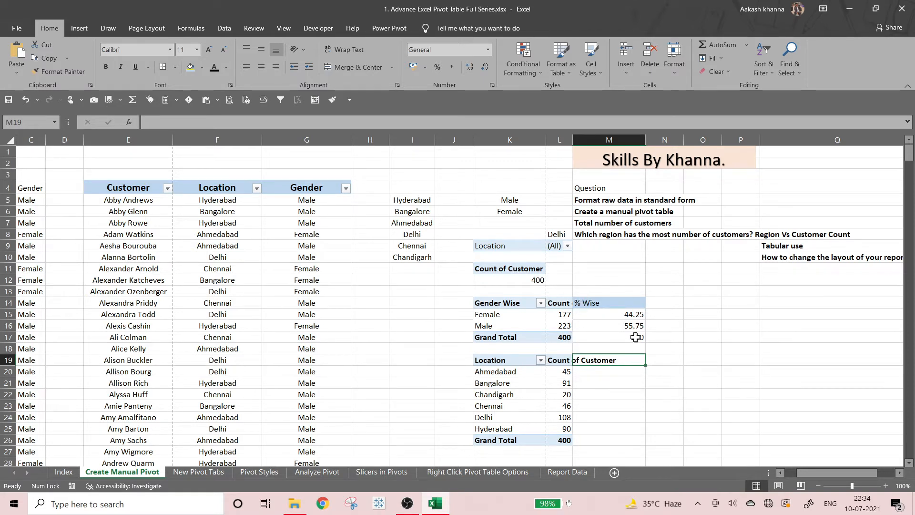
Set the Gender value in cell G16 of the source table back to Male.
click(329, 326)
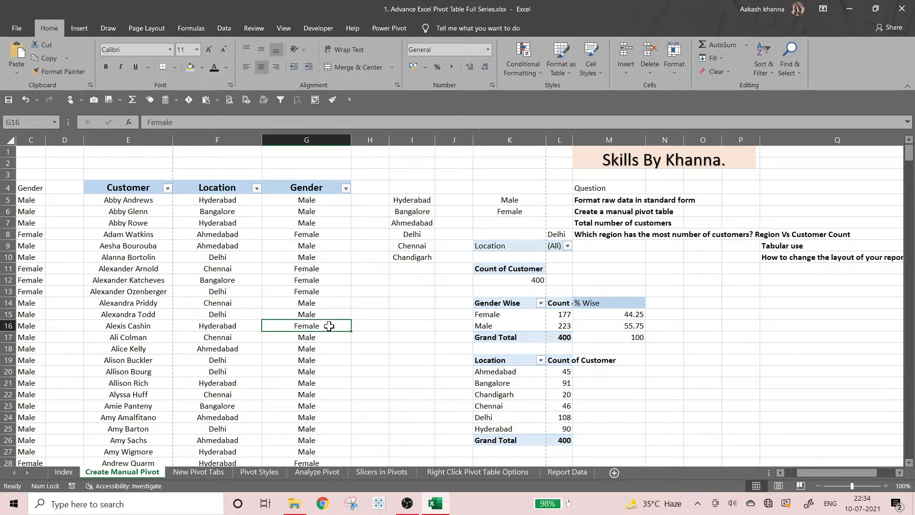
text(Male)
key(Tab)
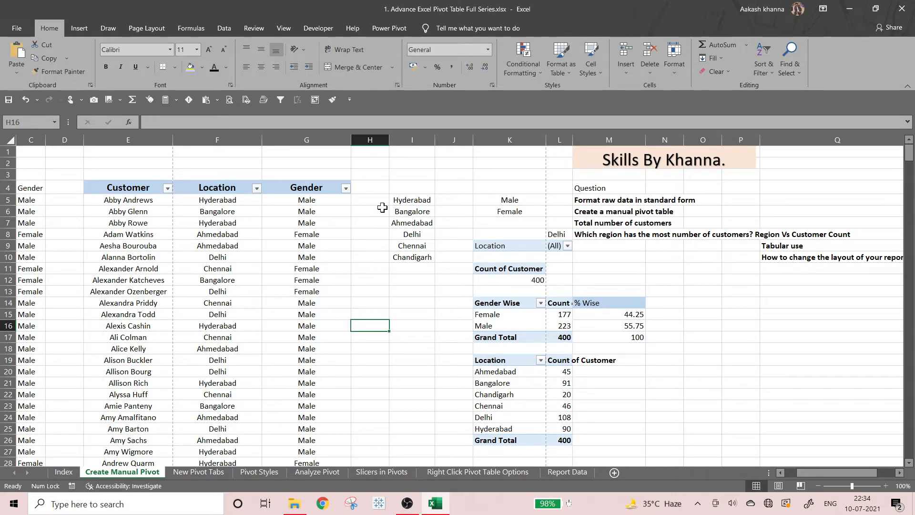
Refresh all the pivot tables, starting from the Gender Wise pivot table, to include the restored Gender value.
click(510, 310)
click(431, 29)
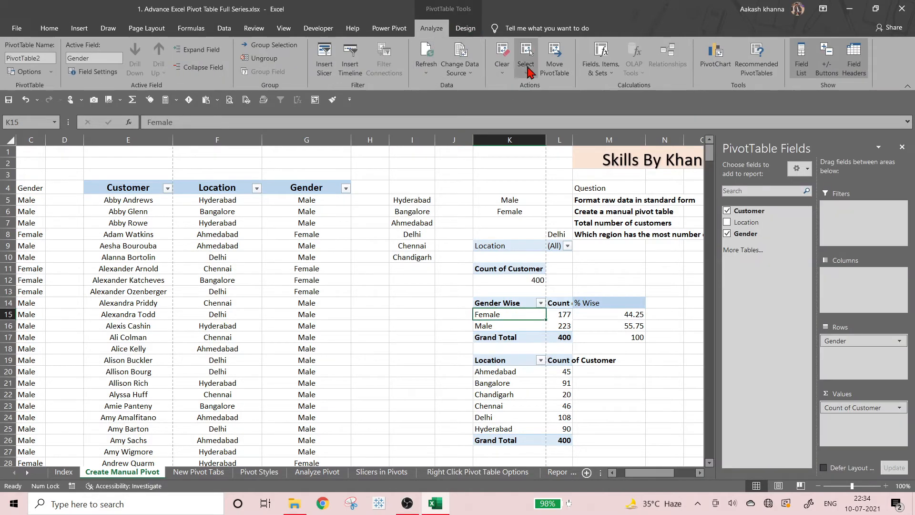
click(427, 73)
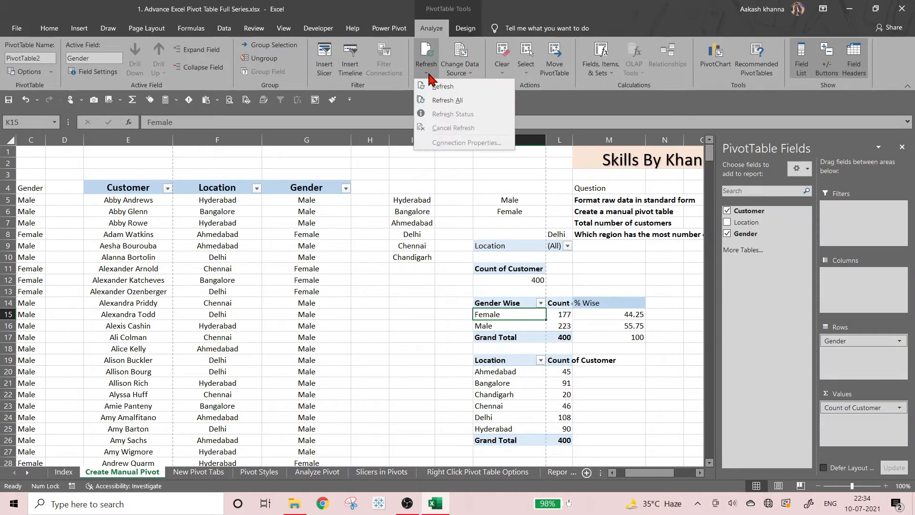
click(460, 109)
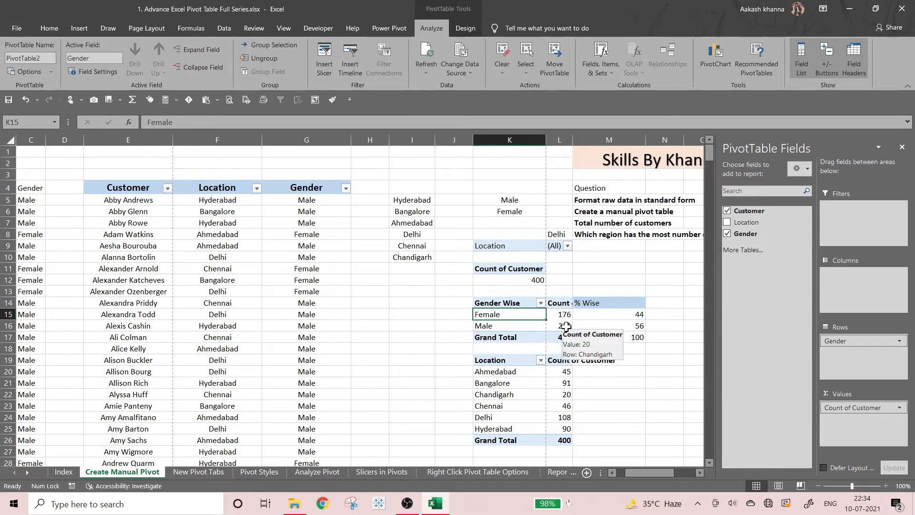
Widen column L to give the pivot tables' Count of Customer heading more room, and select percentage cell M15.
drag(619, 394, 620, 383)
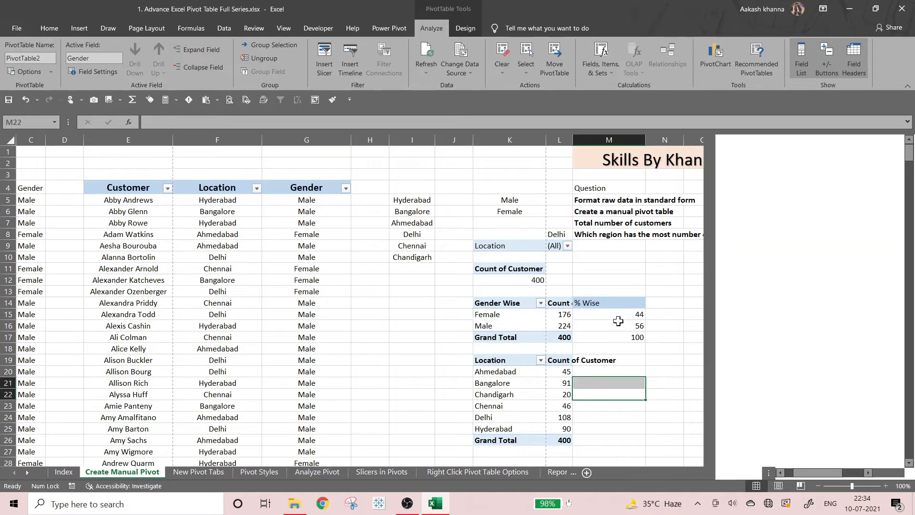
drag(573, 139, 604, 144)
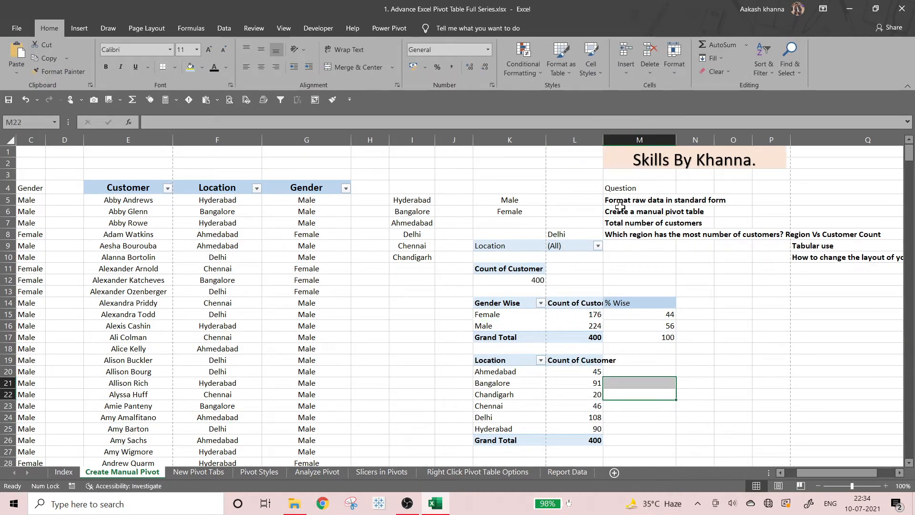
click(642, 316)
Check the New Pivot Tabs sheet and review the Gender Wise pivot table's data source range on the Create Manual Pivot sheet.
click(191, 471)
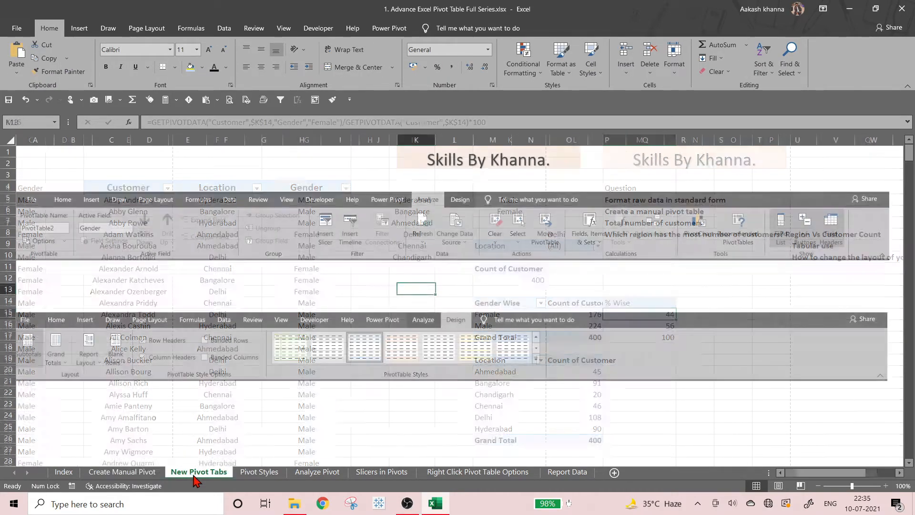
click(154, 473)
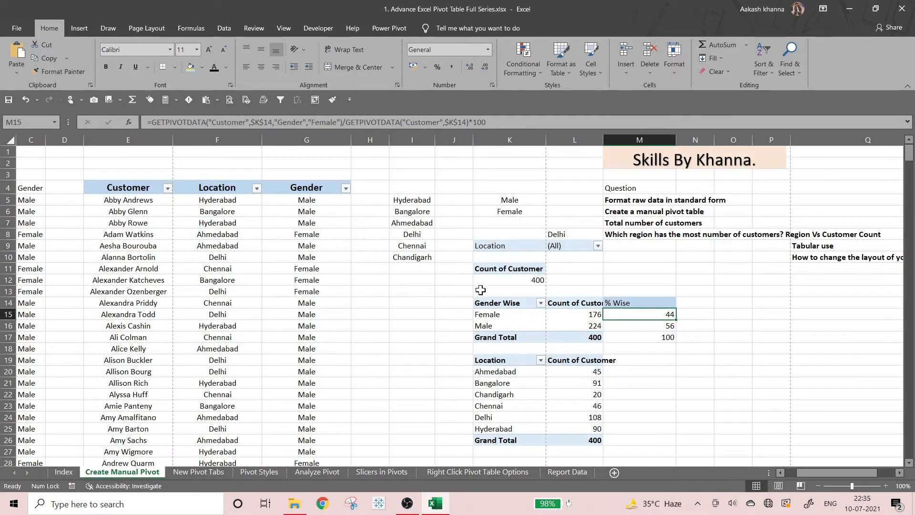
click(486, 314)
click(440, 28)
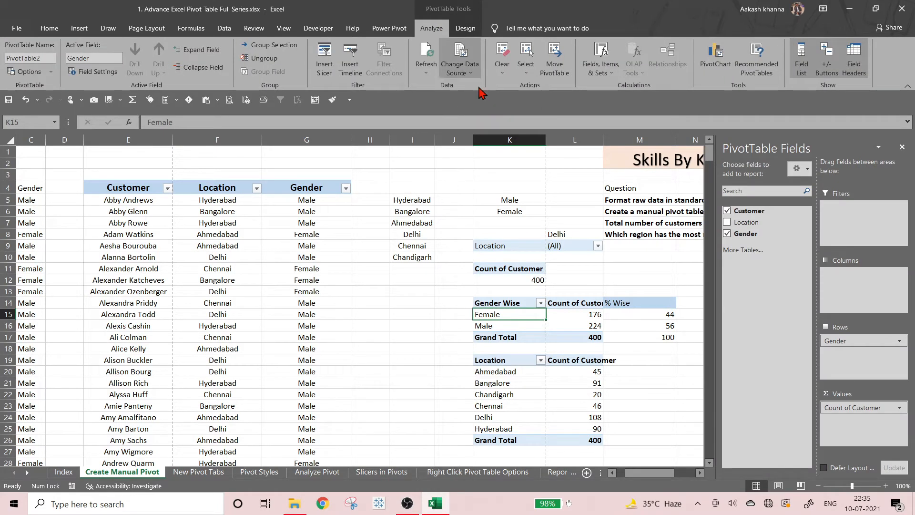
click(459, 57)
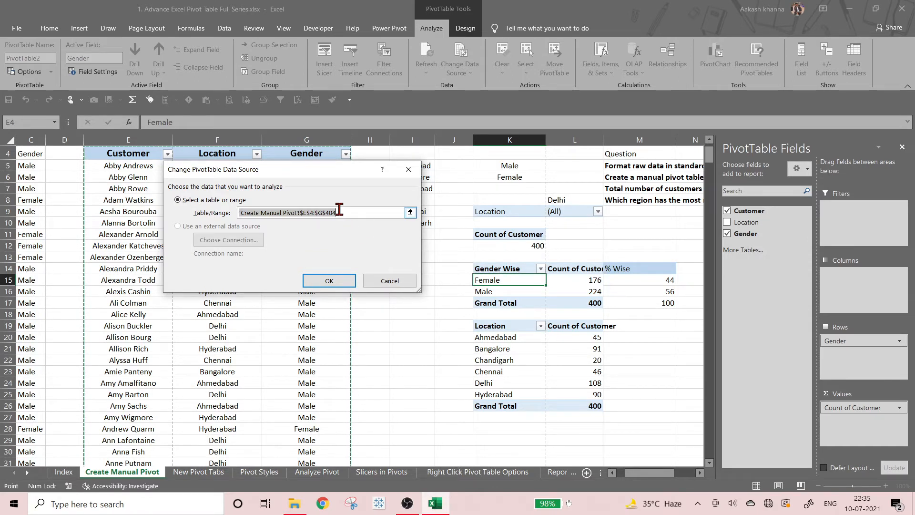
click(344, 285)
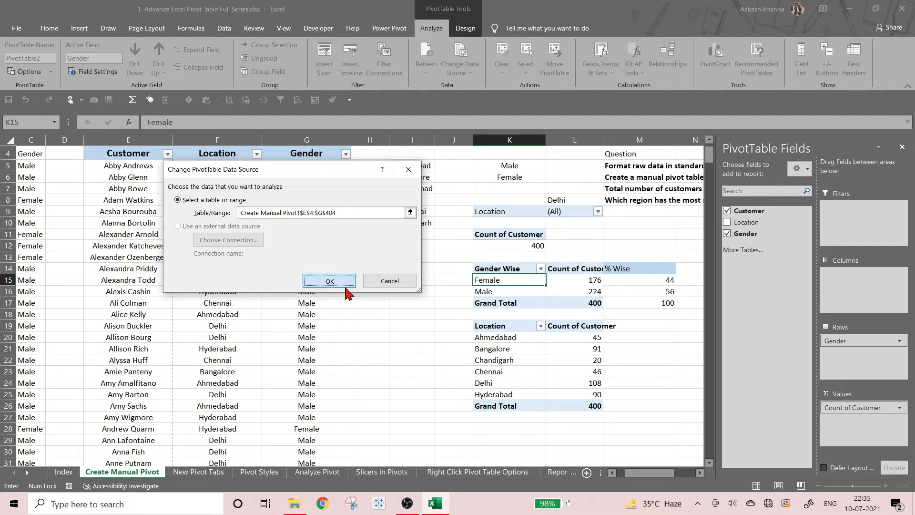
click(602, 79)
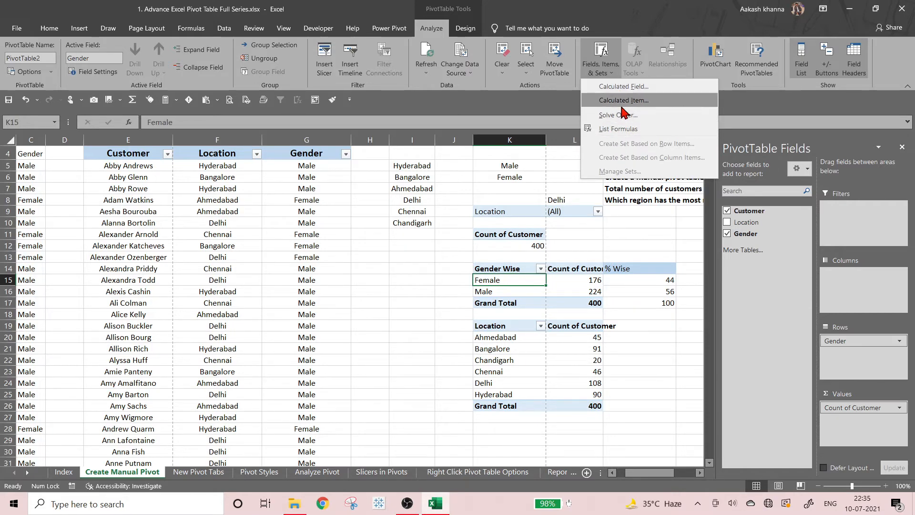
click(643, 32)
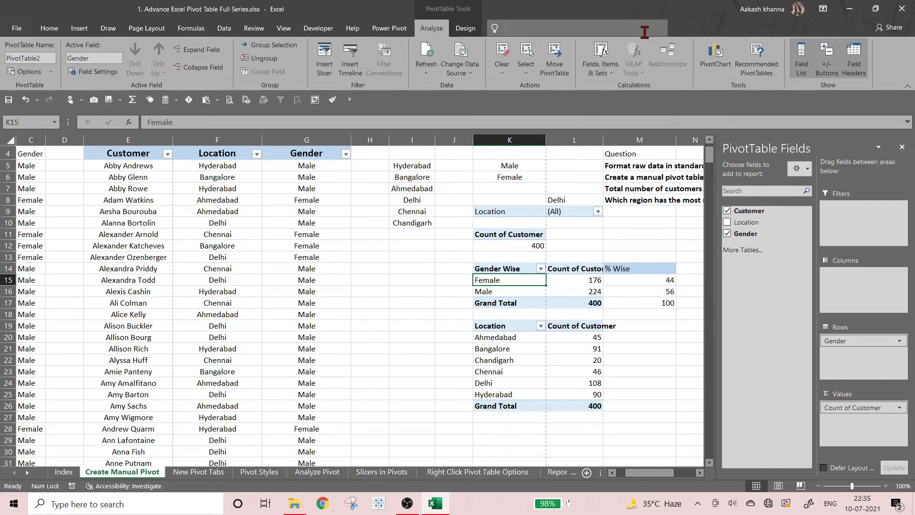
click(399, 300)
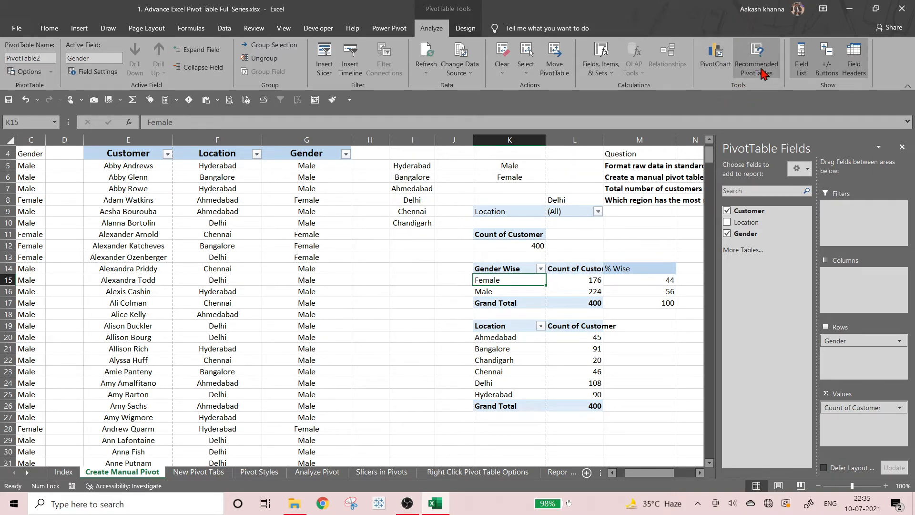
Try to apply the recommended Count of Customer by Location layout to the Count of Customer pivot table at K11.
click(510, 234)
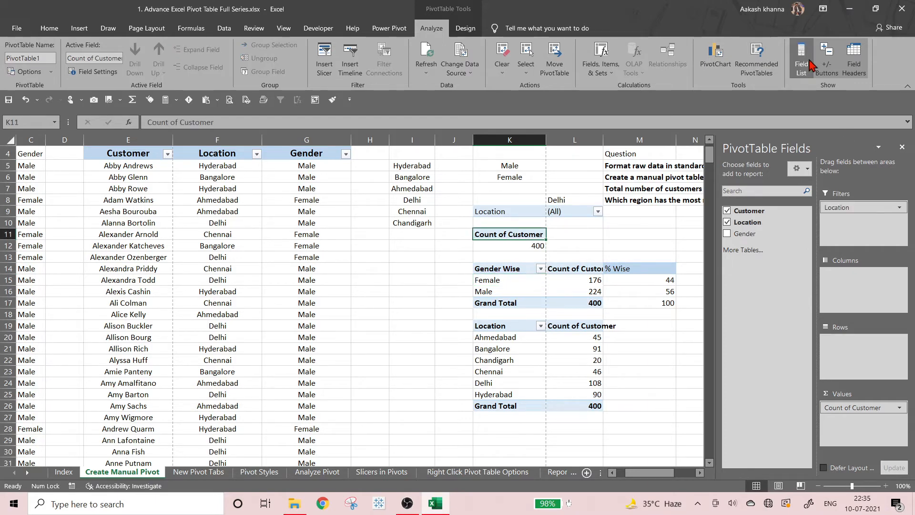
click(757, 59)
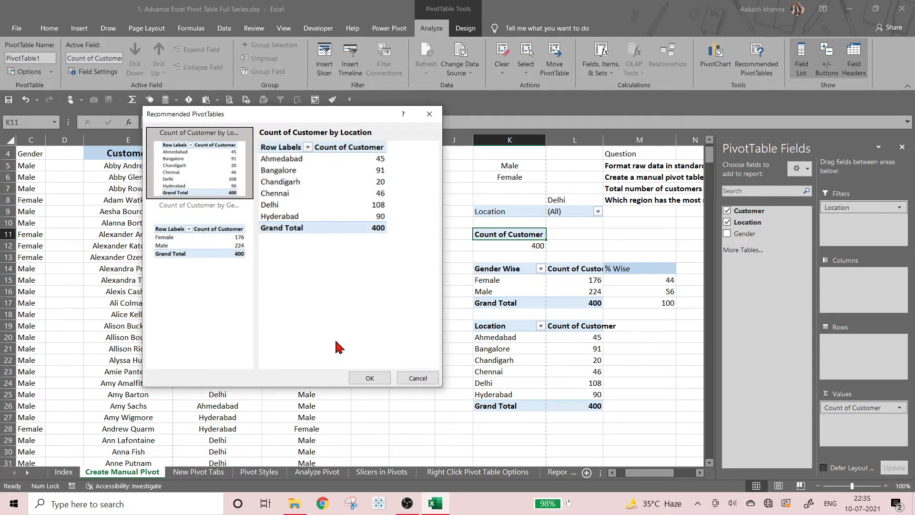
click(358, 377)
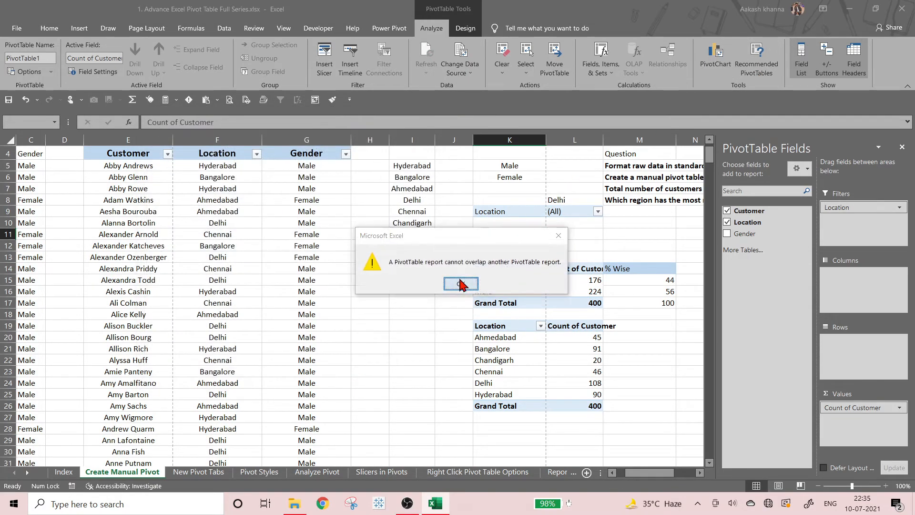
click(461, 285)
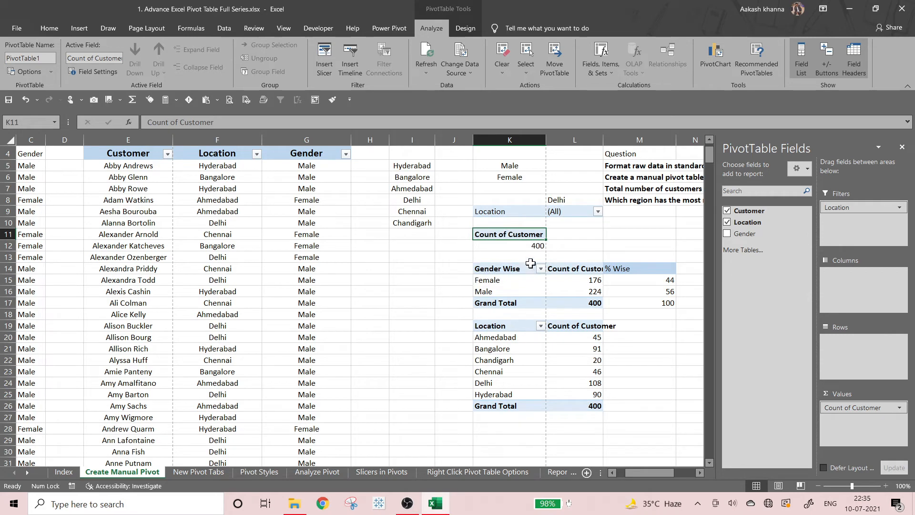
click(499, 432)
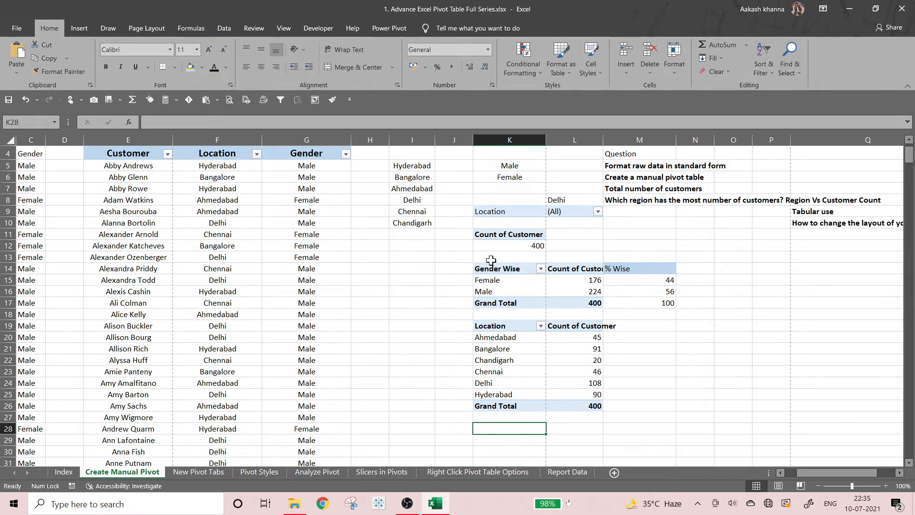
click(490, 234)
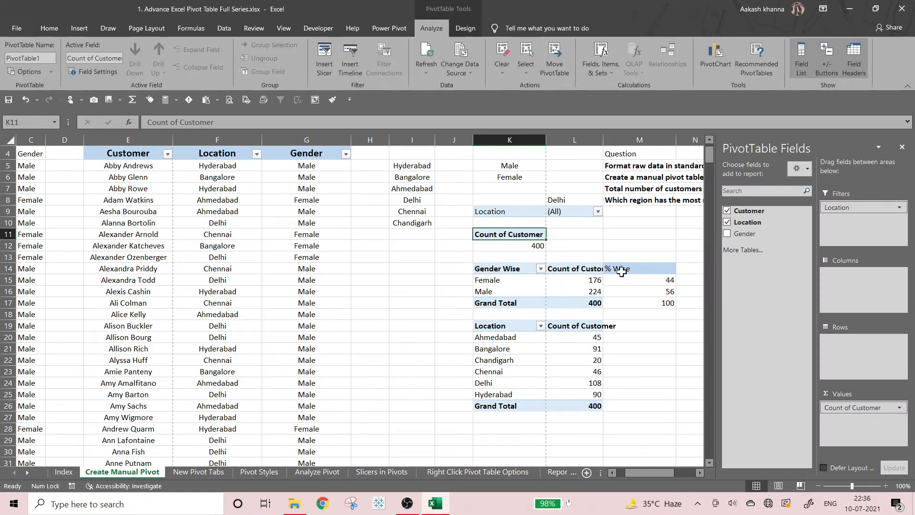
Insert the recommended Count of Customer by Location pivot table from the formatted source table on a new sheet.
click(252, 234)
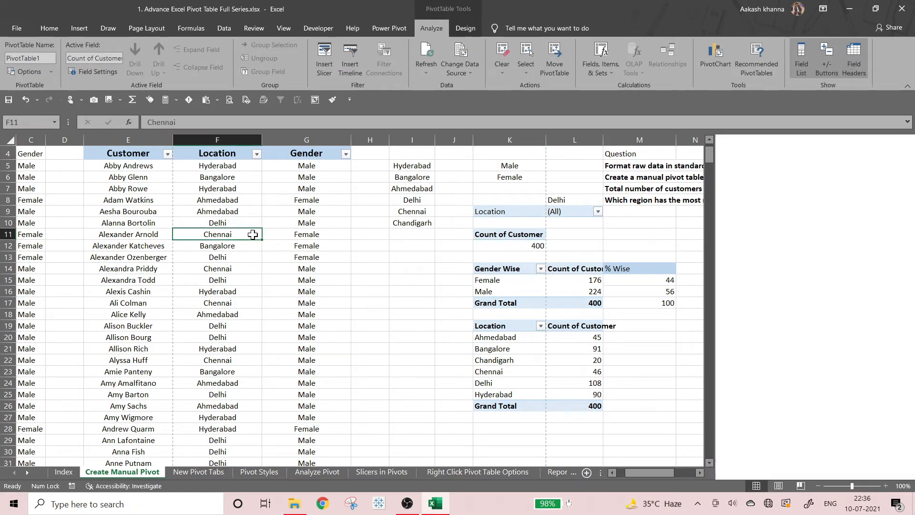
click(79, 28)
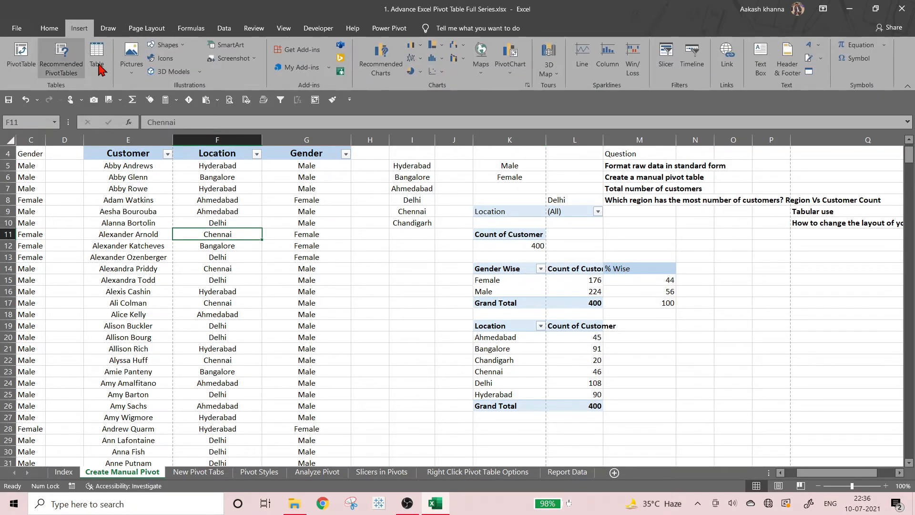
click(62, 60)
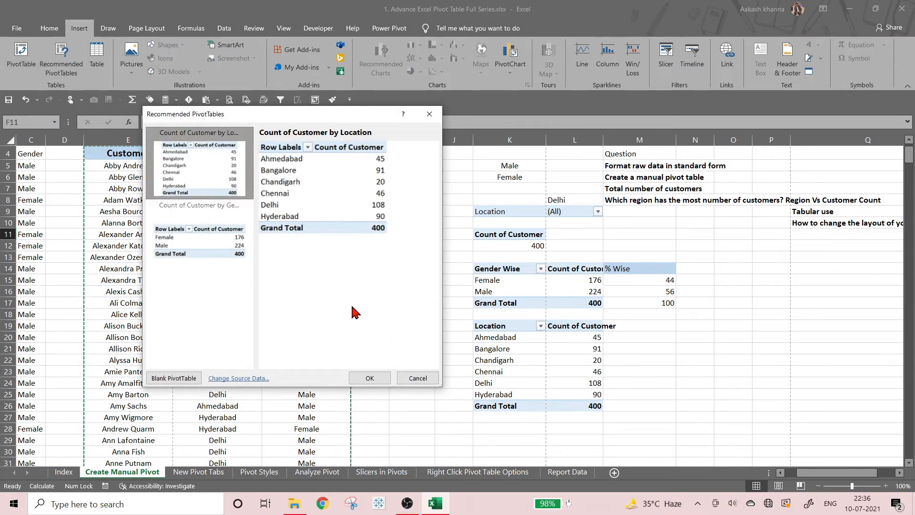
click(370, 379)
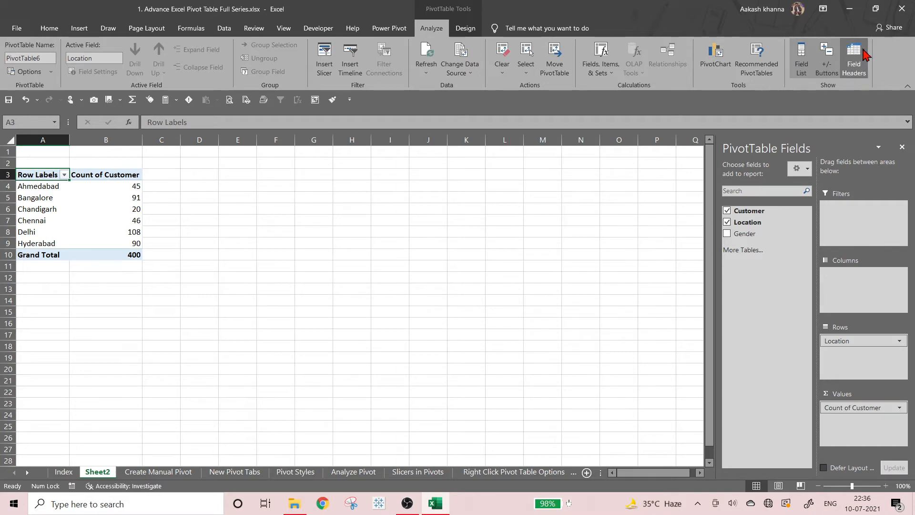
Delete Sheet2 containing the recommended pivot table.
right_click(90, 473)
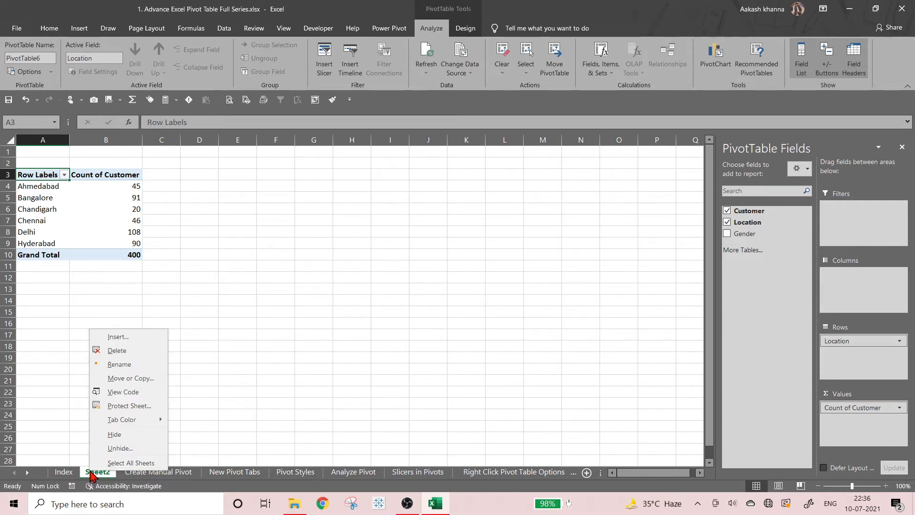
click(133, 351)
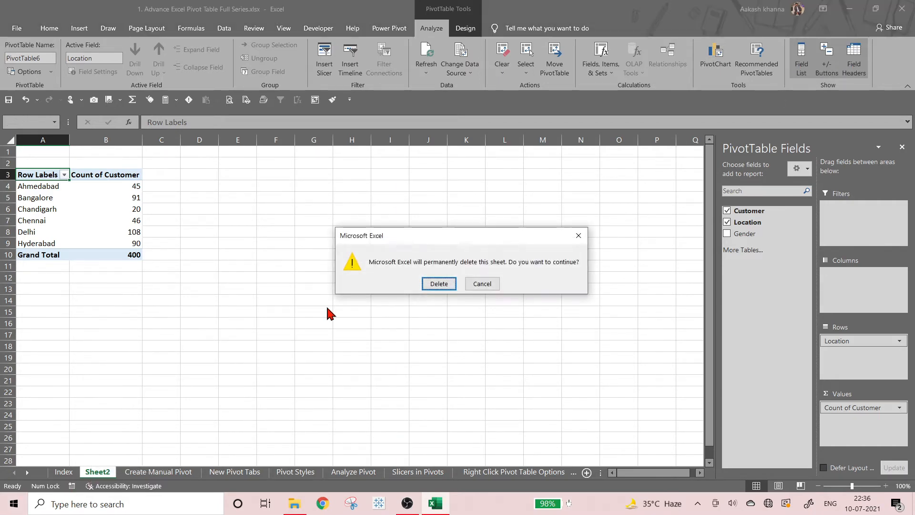
click(438, 284)
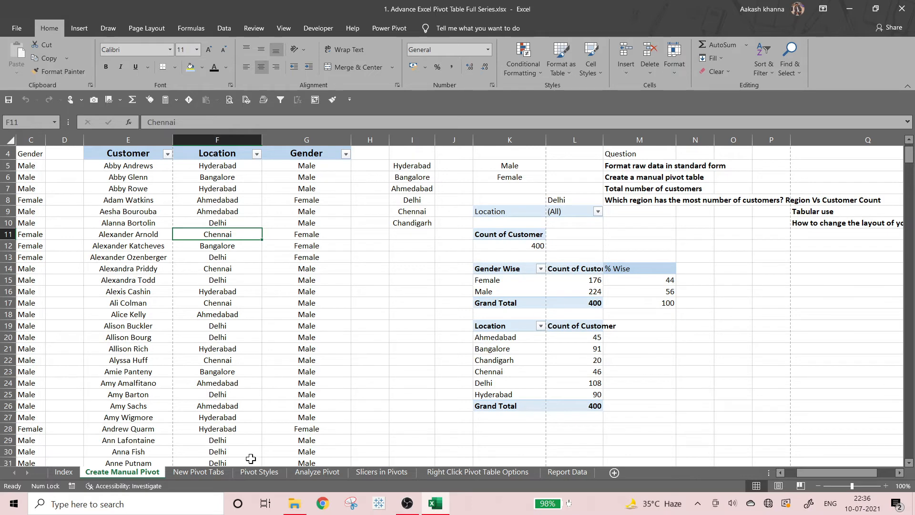
Add the Gender field to the rows of the Location pivot table, below Location, on the Create Manual Pivot sheet.
click(198, 472)
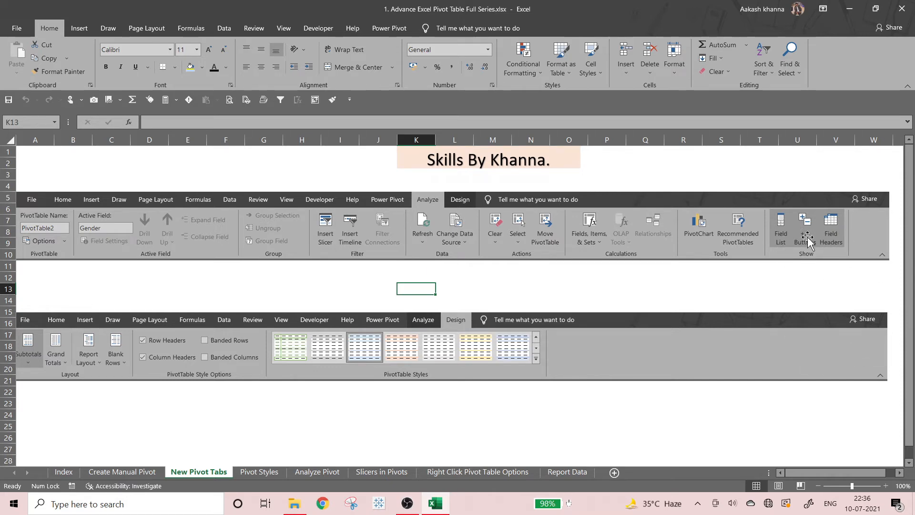
click(122, 472)
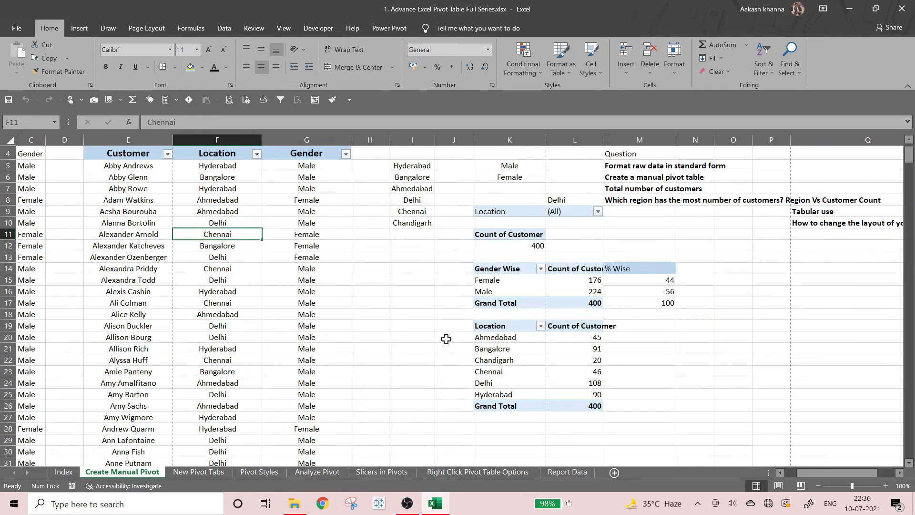
click(519, 349)
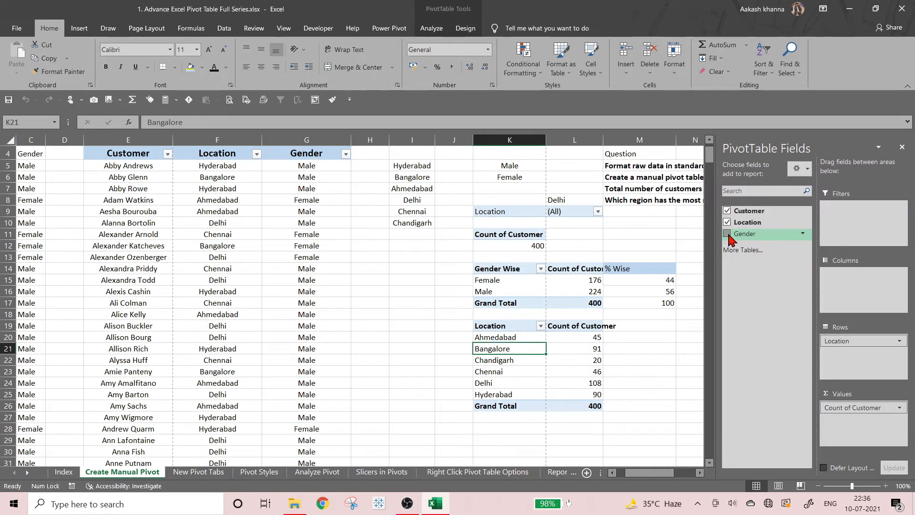
drag(732, 239, 858, 367)
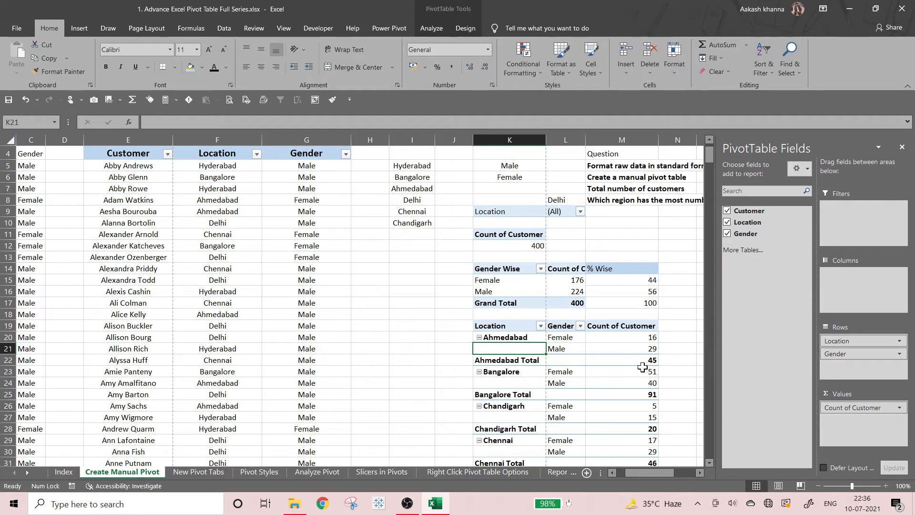
click(700, 472)
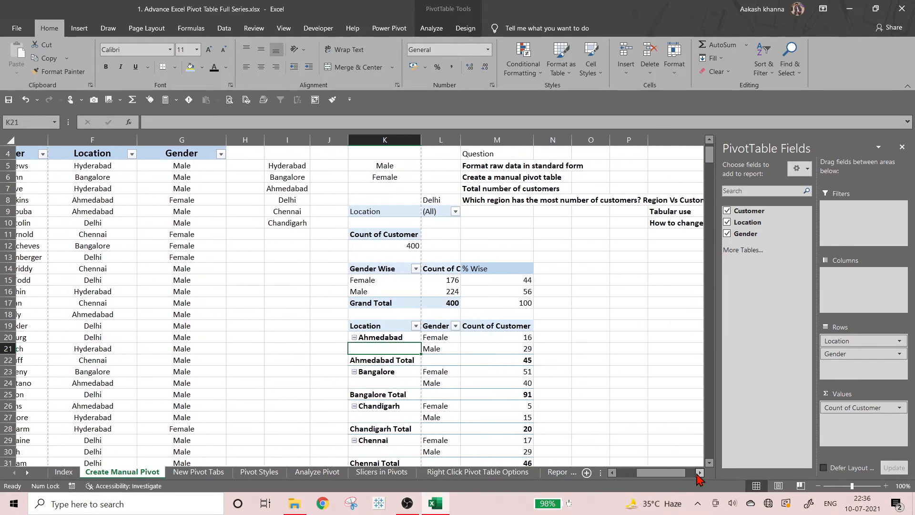
scroll(574, 383, down, 5)
scroll(575, 383, up, 1)
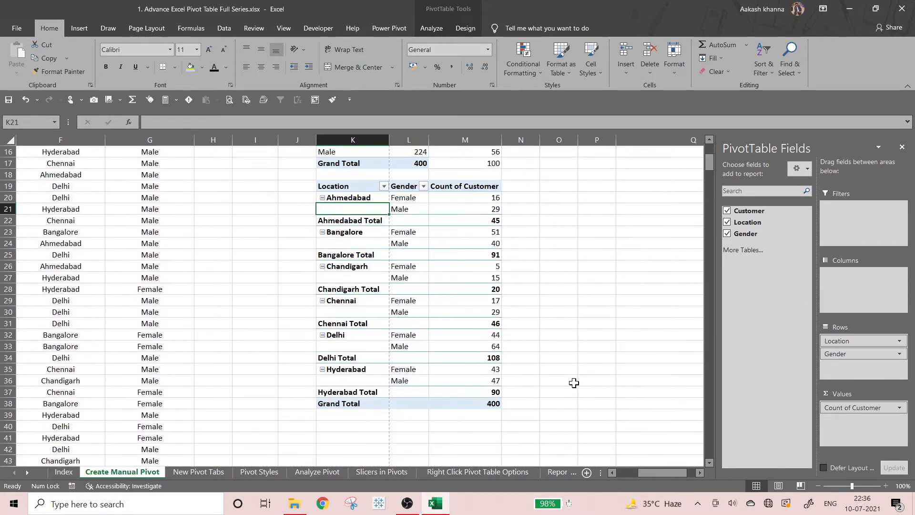
Hide the +/- expand and collapse buttons in the Location pivot table and show them again.
click(432, 29)
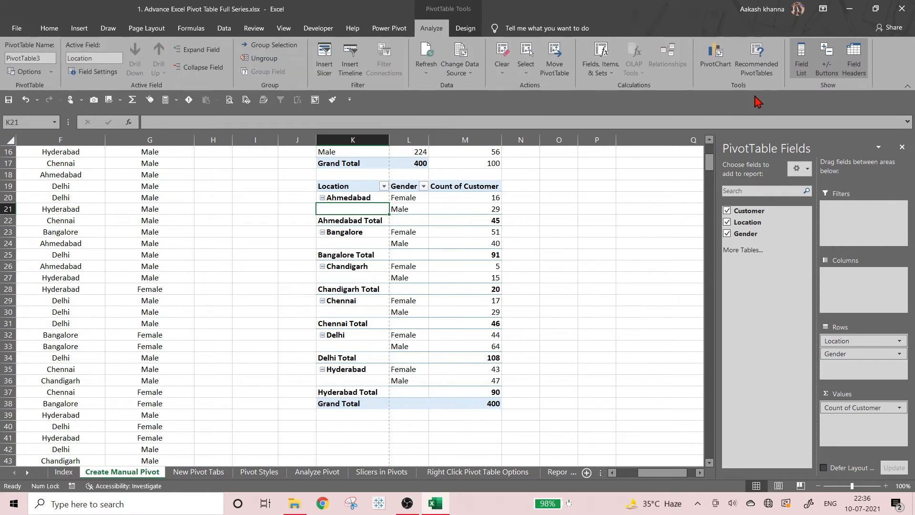
click(829, 74)
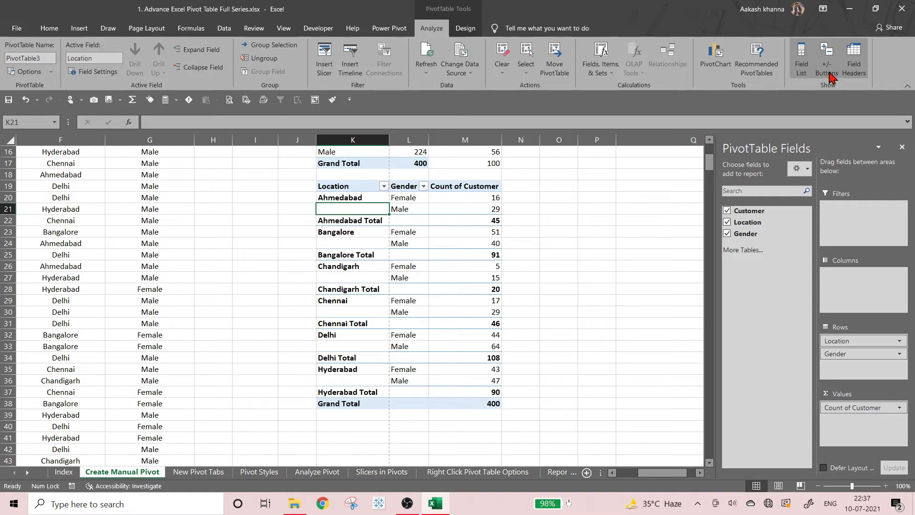
click(828, 67)
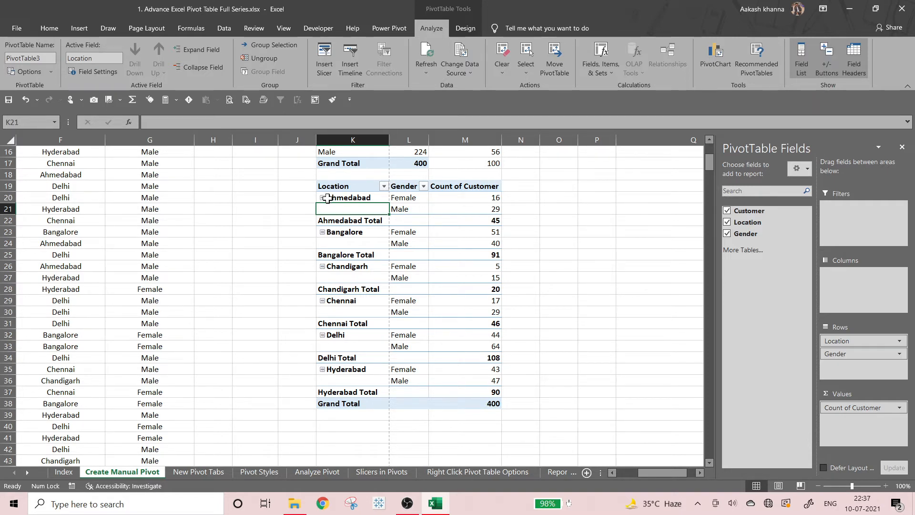
Collapse the Ahmedabad, Bangalore and Chandigarh groups in the Location pivot table, and expand the whole Location field again.
click(322, 197)
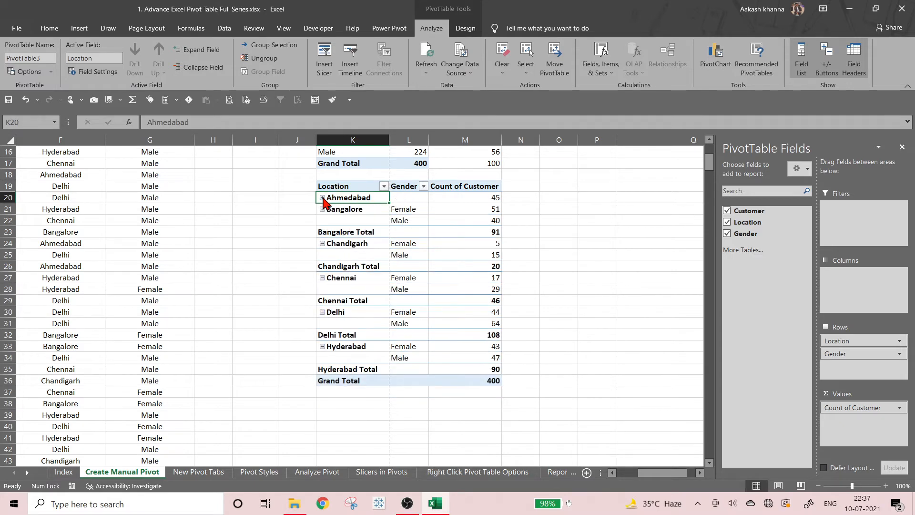
click(323, 209)
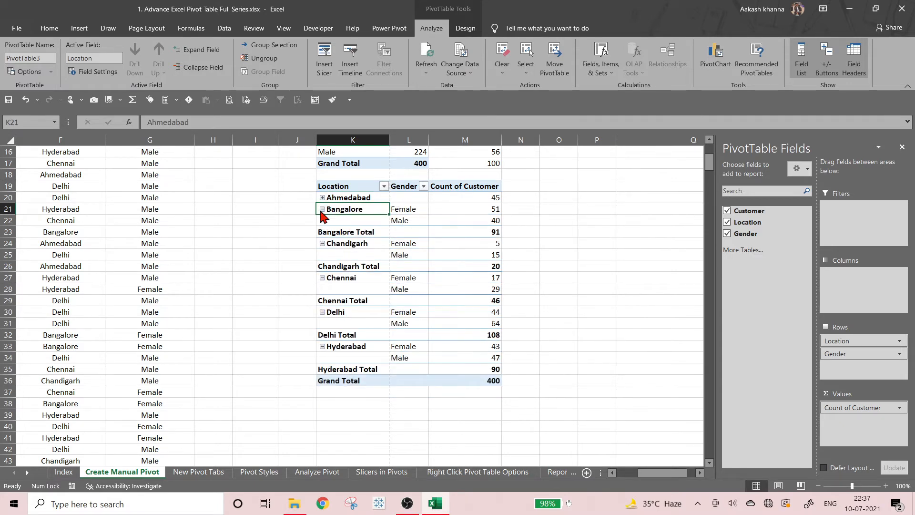
click(322, 221)
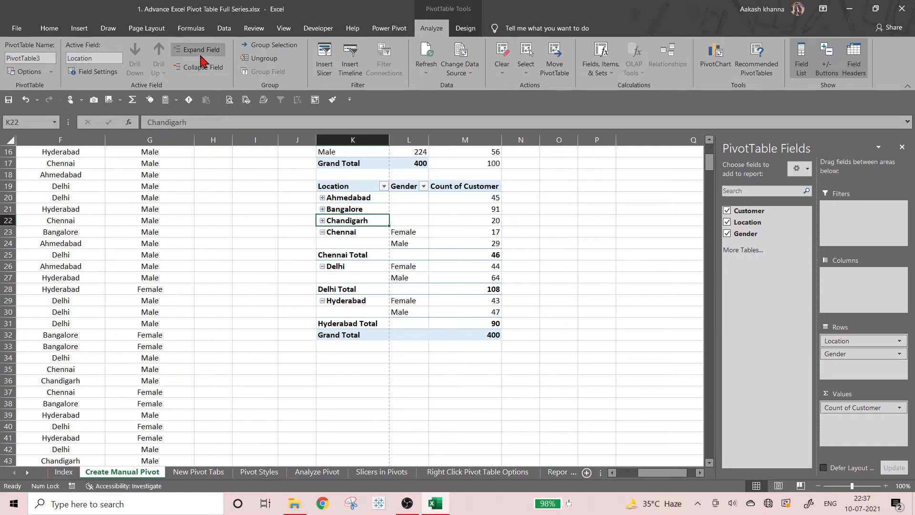
click(201, 51)
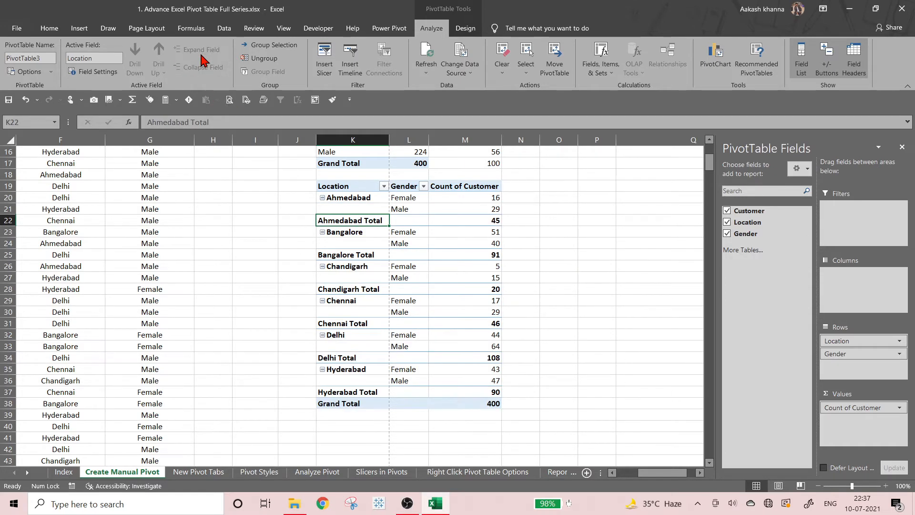
Collapse the Bangalore group, and alternately collapse and expand the entire Location field several times, ending with every location collapsed.
click(323, 232)
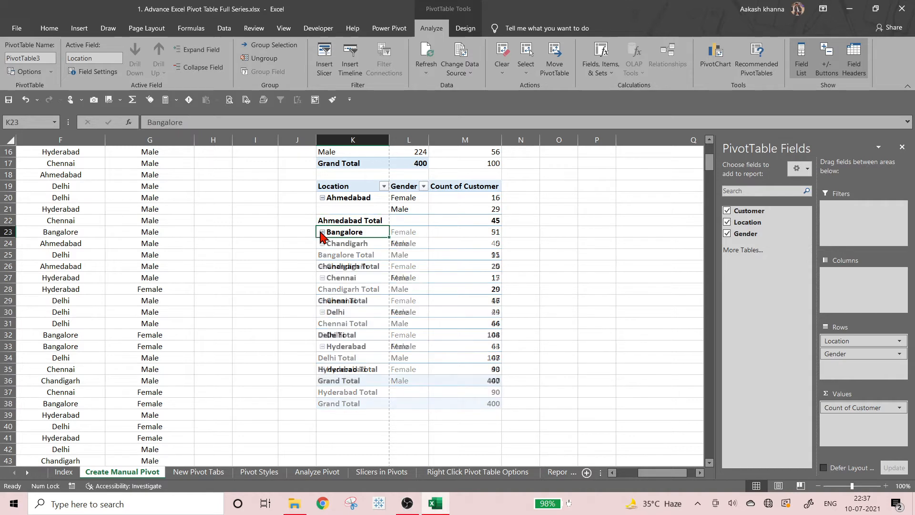
click(202, 70)
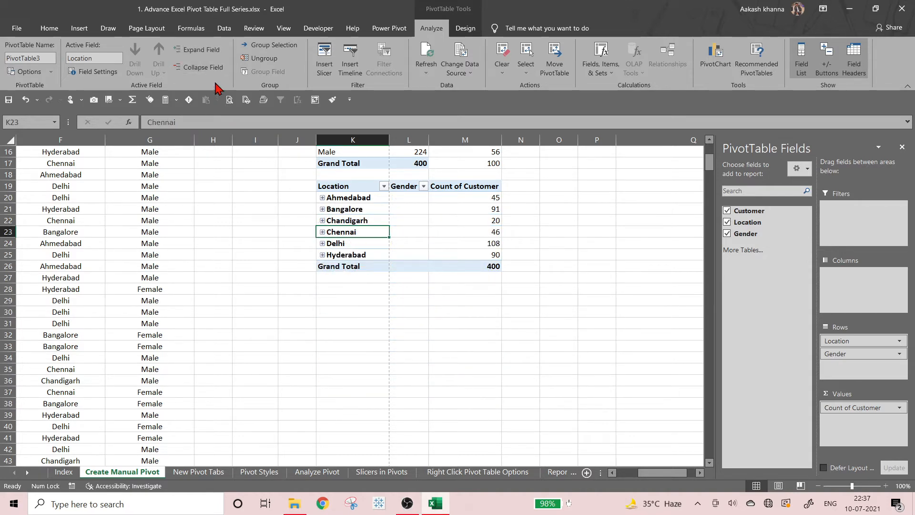
click(214, 54)
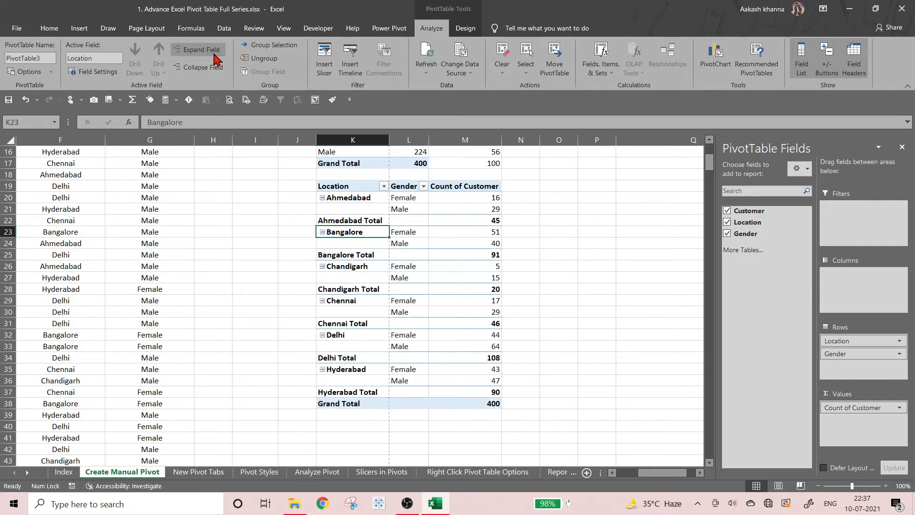
click(210, 71)
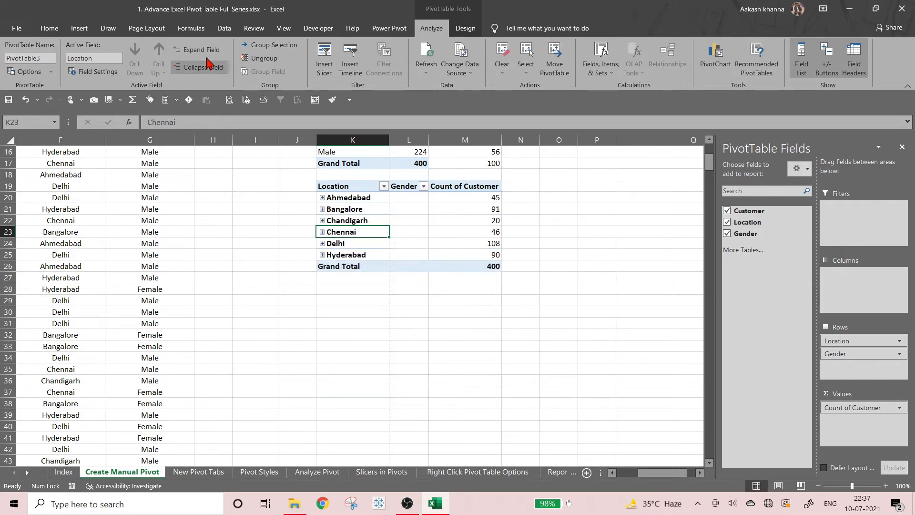
click(205, 50)
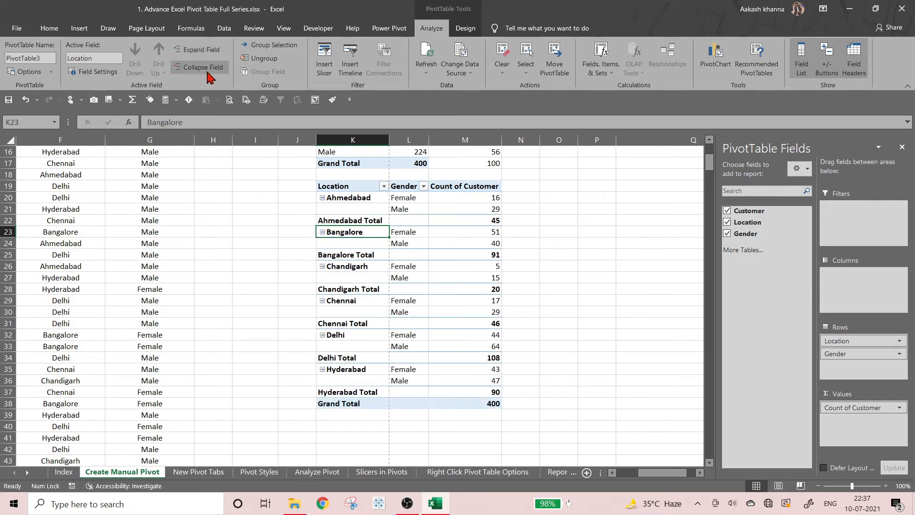
click(210, 70)
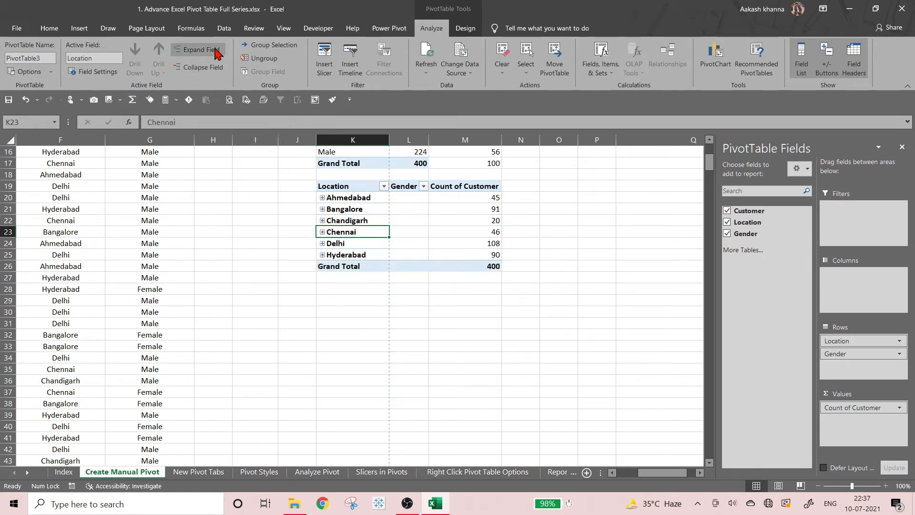
click(213, 49)
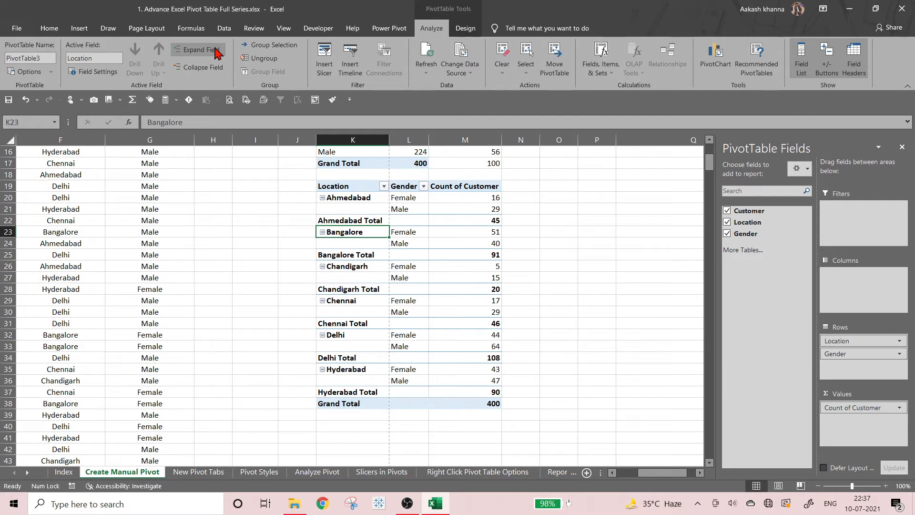
click(210, 68)
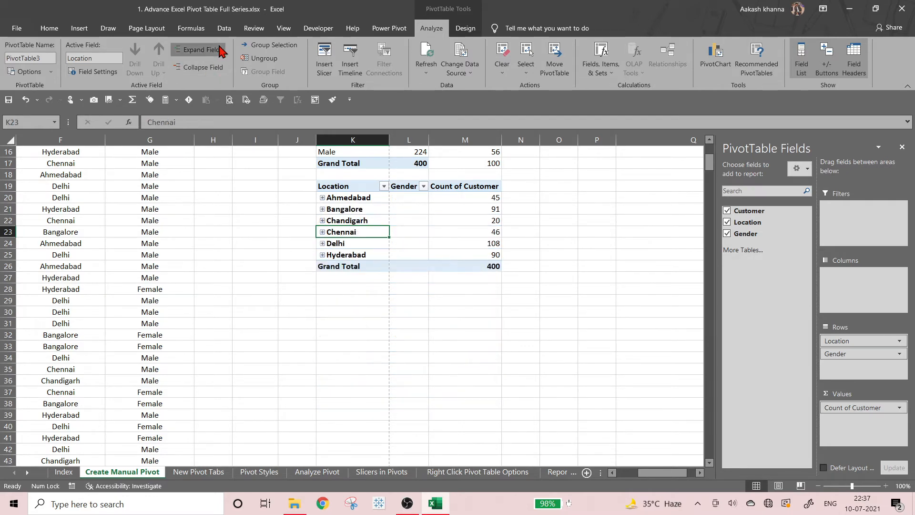
click(210, 49)
click(202, 69)
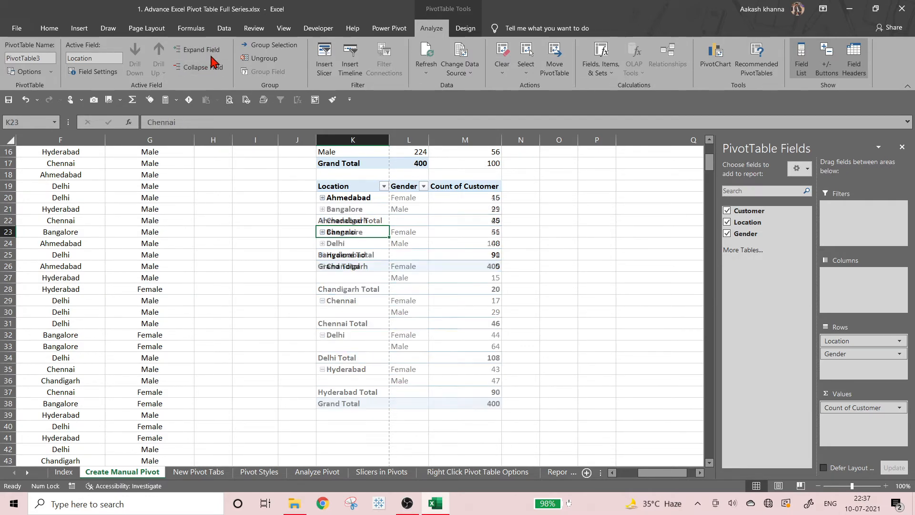
click(210, 51)
click(210, 67)
click(209, 51)
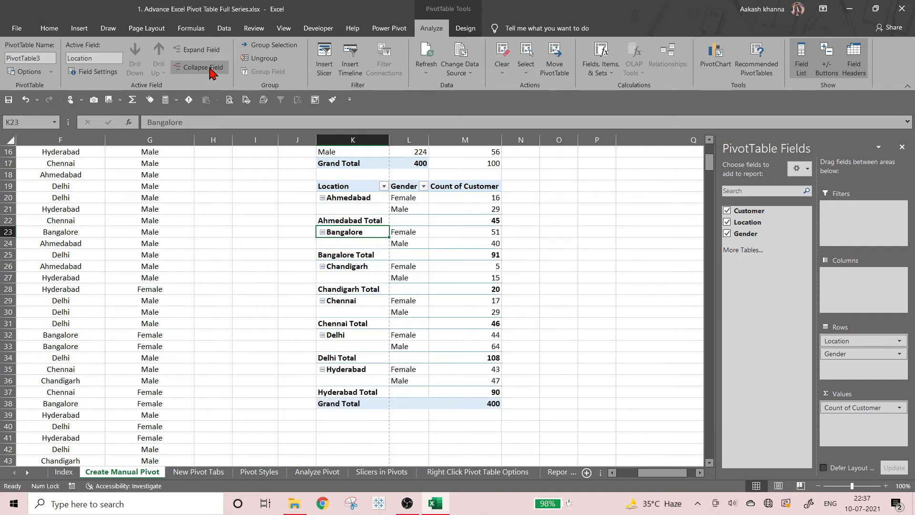
click(212, 66)
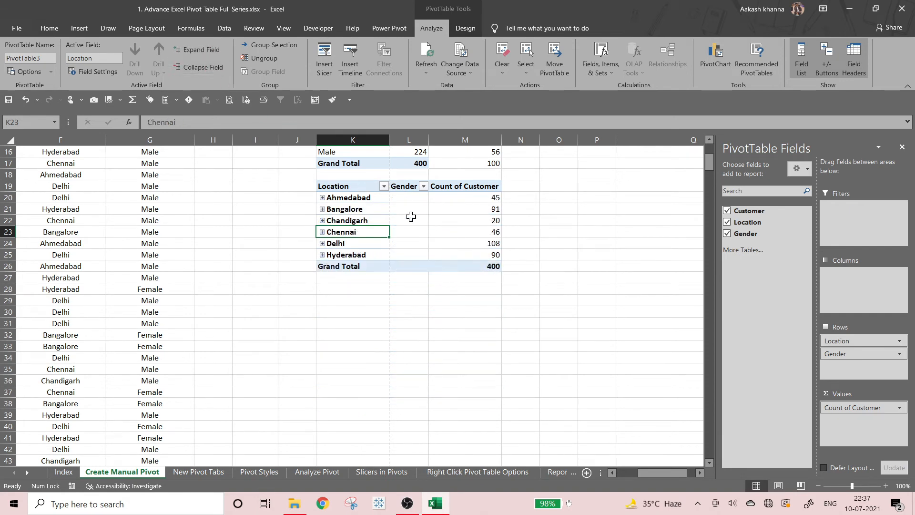
Select the Gender cells of the Location pivot table, expand the whole field and collapse it again.
drag(419, 194, 410, 263)
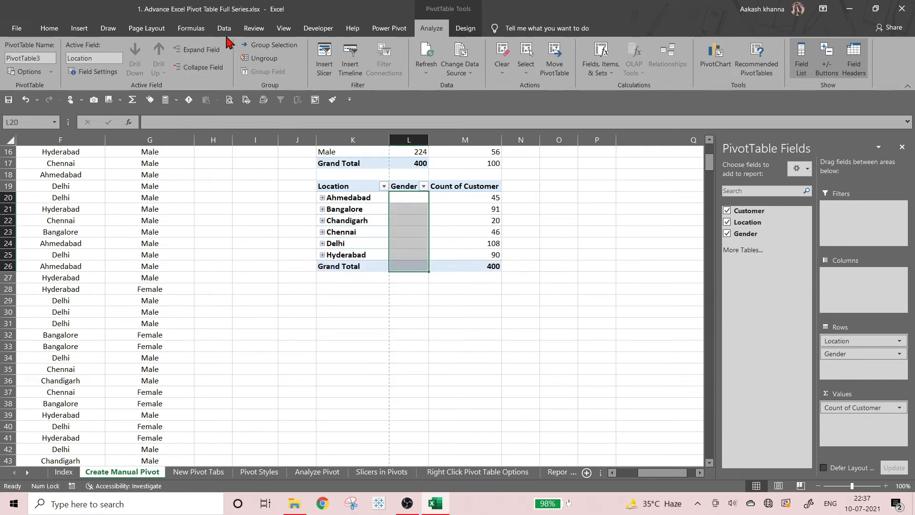
click(204, 51)
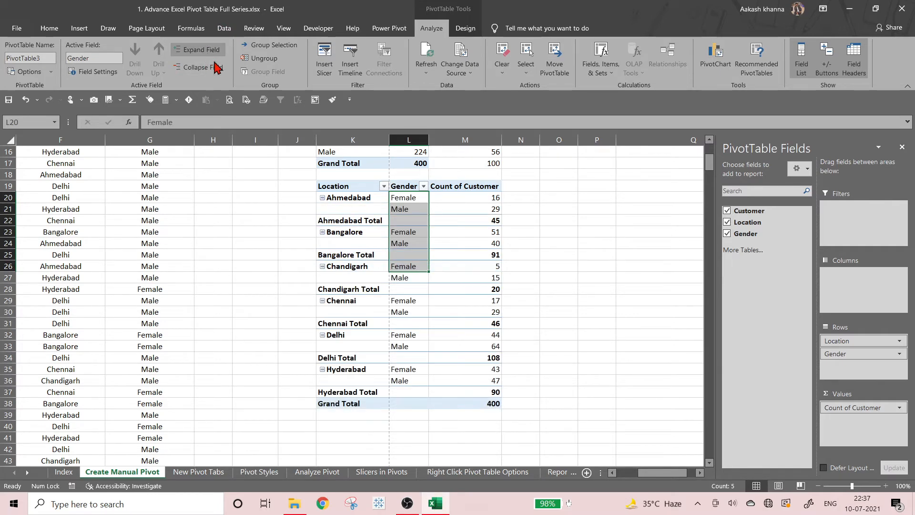
click(217, 69)
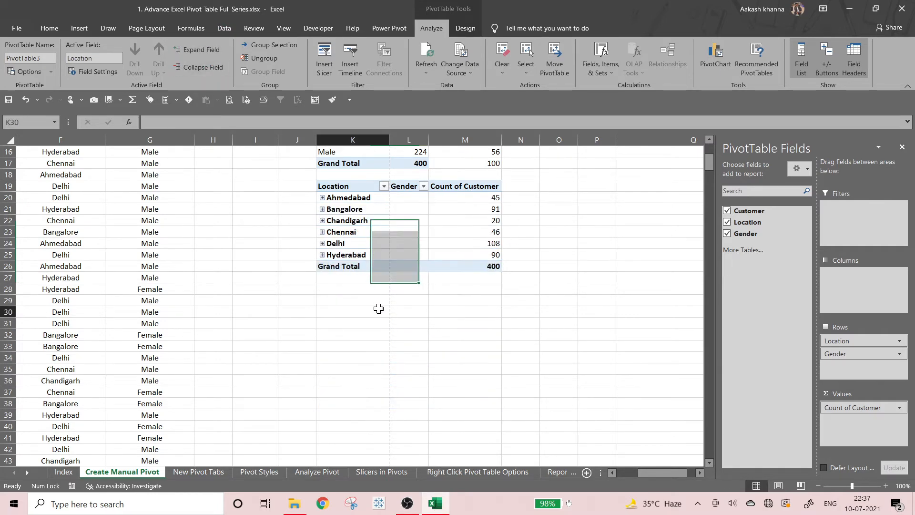
click(377, 310)
Hide the +/- expand and collapse buttons in the collapsed Location pivot table.
click(372, 210)
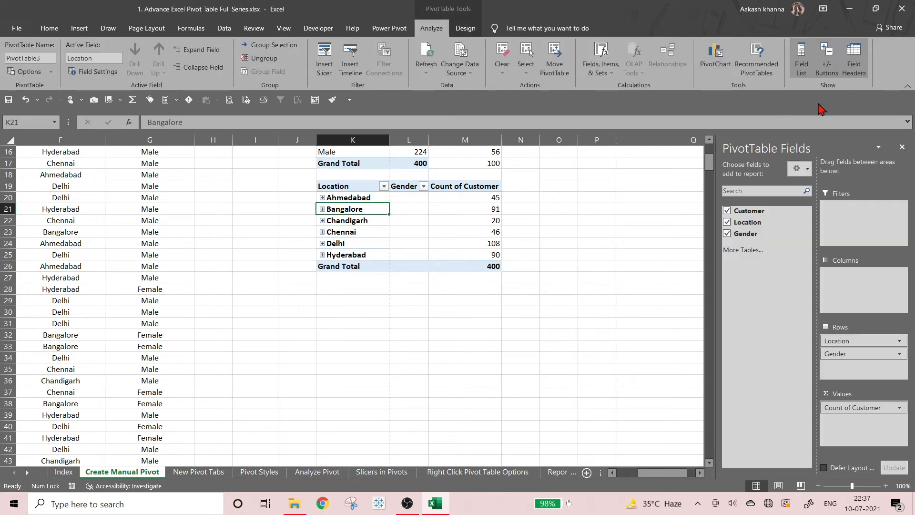
click(827, 60)
click(446, 276)
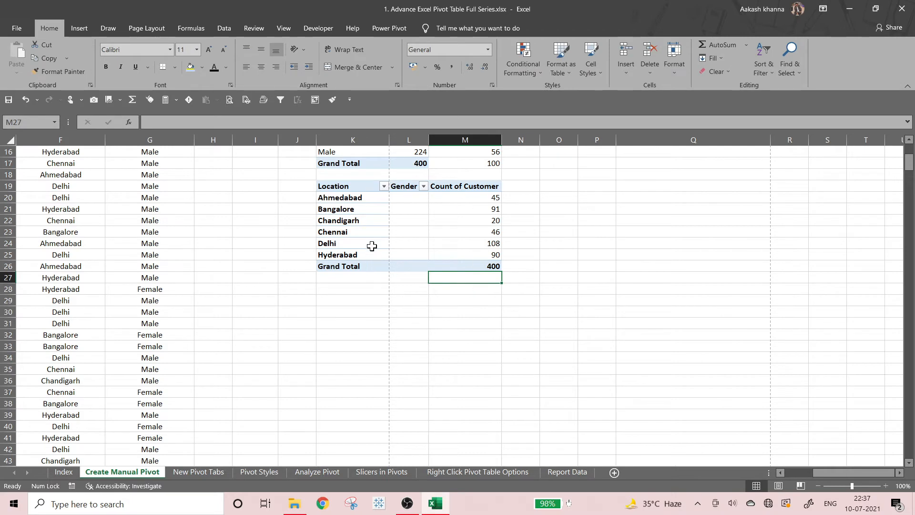
Remove the Gender field from the Location pivot table and add it back to the rows, twice.
click(380, 231)
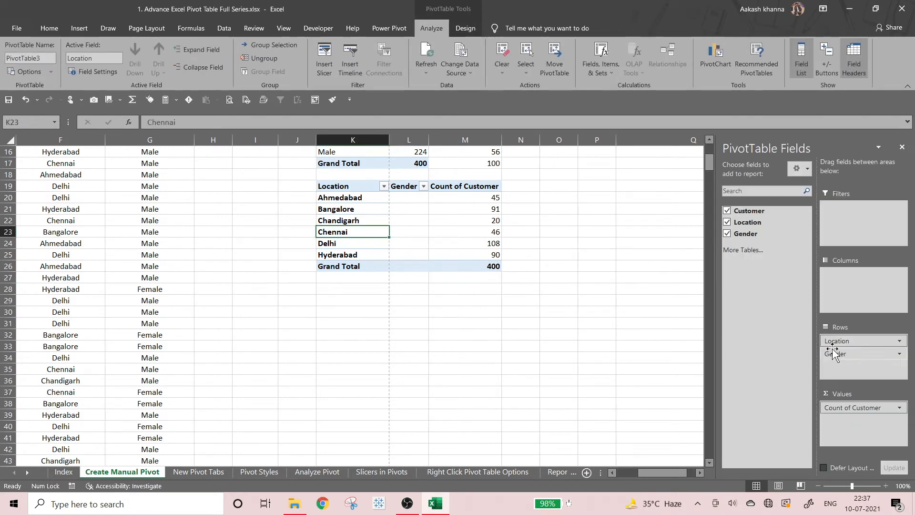
click(728, 236)
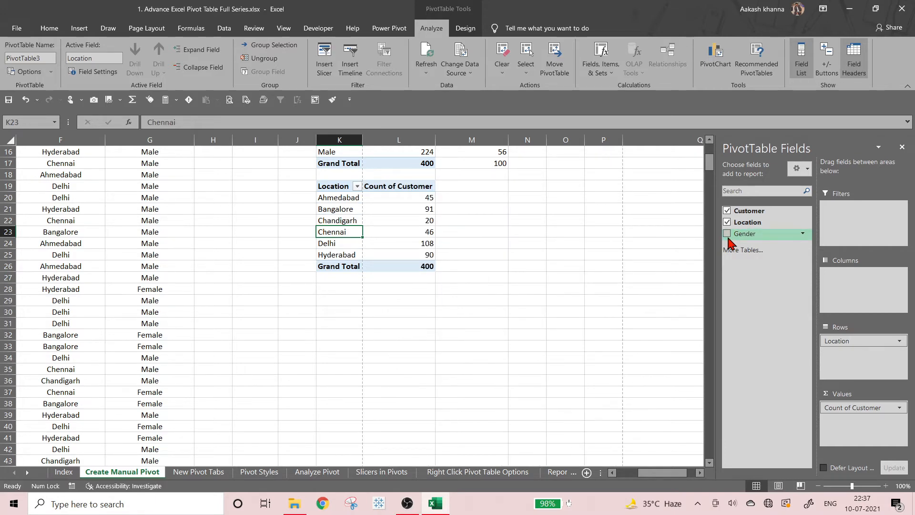
click(727, 234)
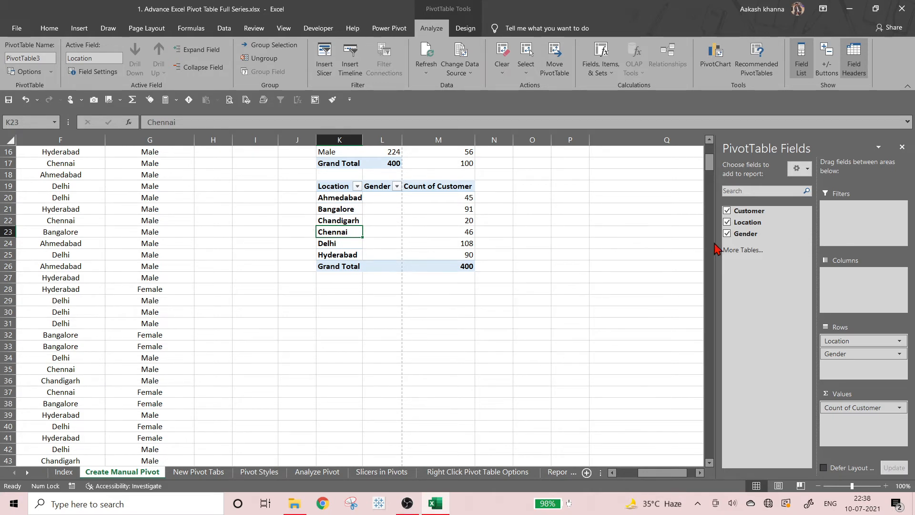
click(727, 234)
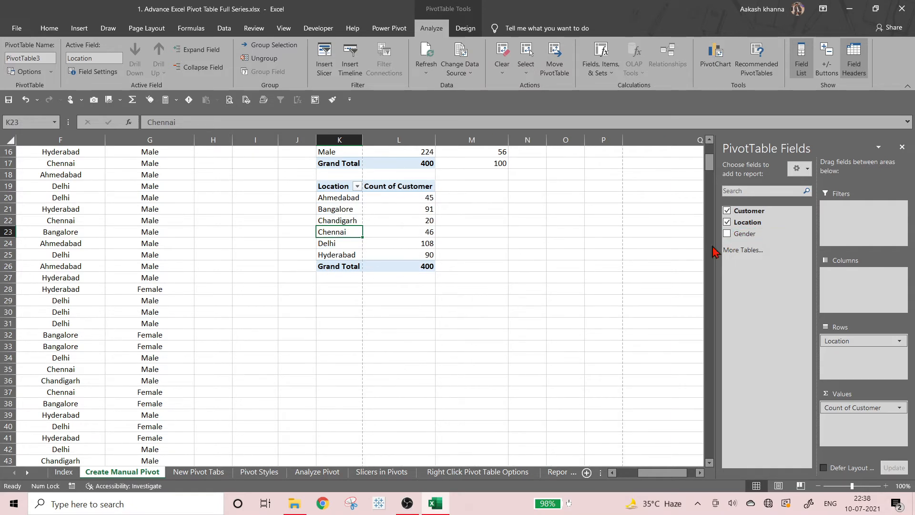
click(726, 233)
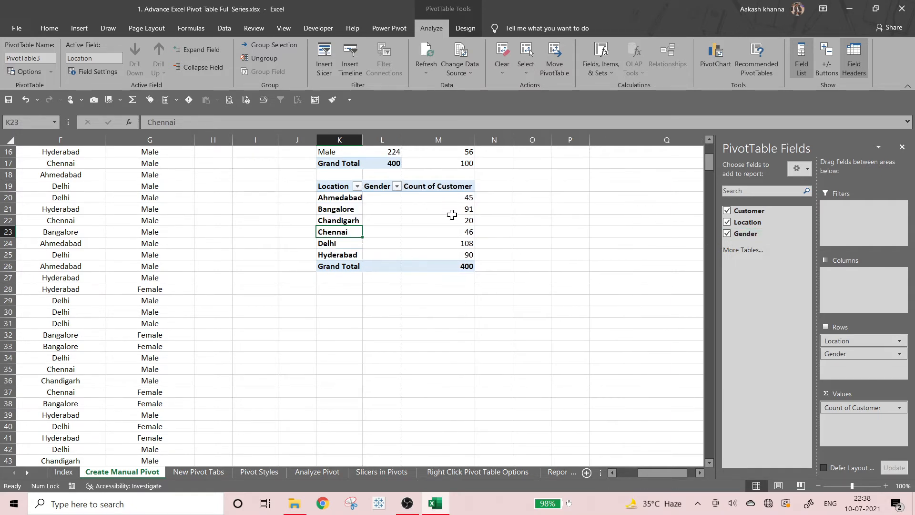
Show the +/- buttons in the Location pivot table again and expand the whole Location field.
scroll(452, 215, up, 2)
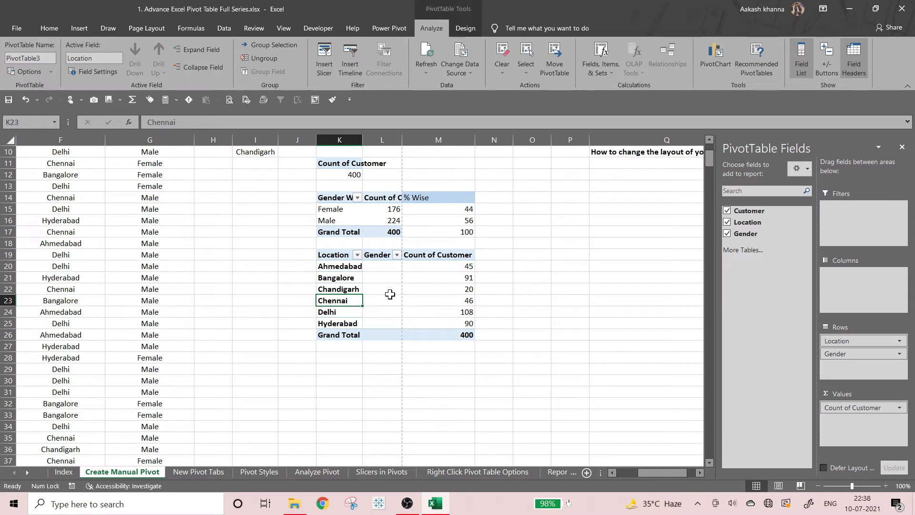
click(390, 294)
click(437, 279)
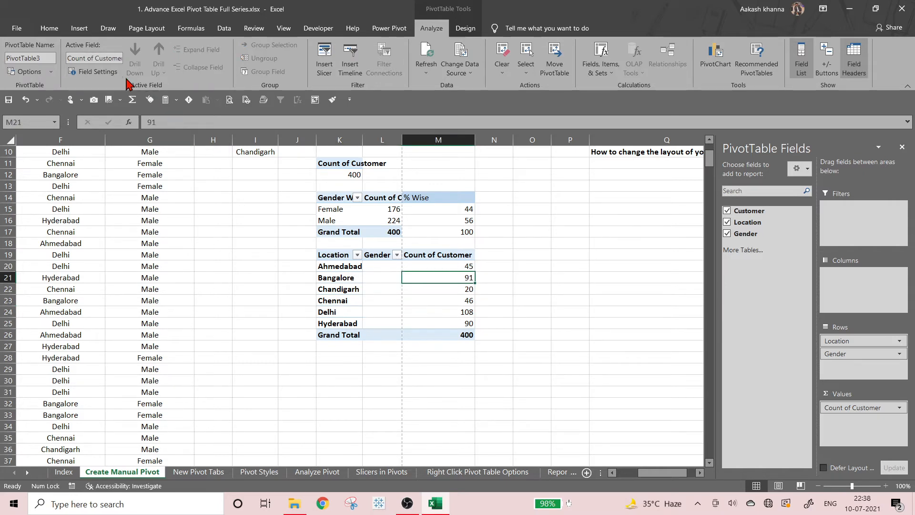
click(344, 274)
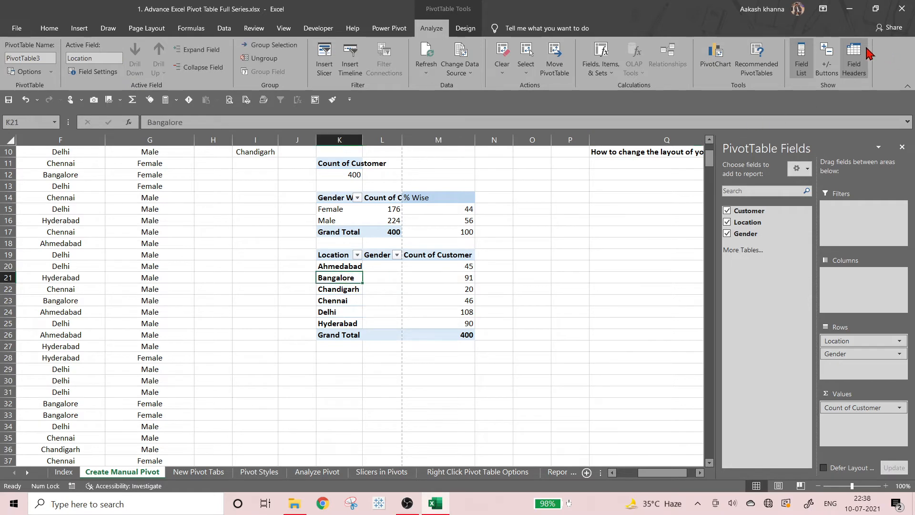
click(835, 65)
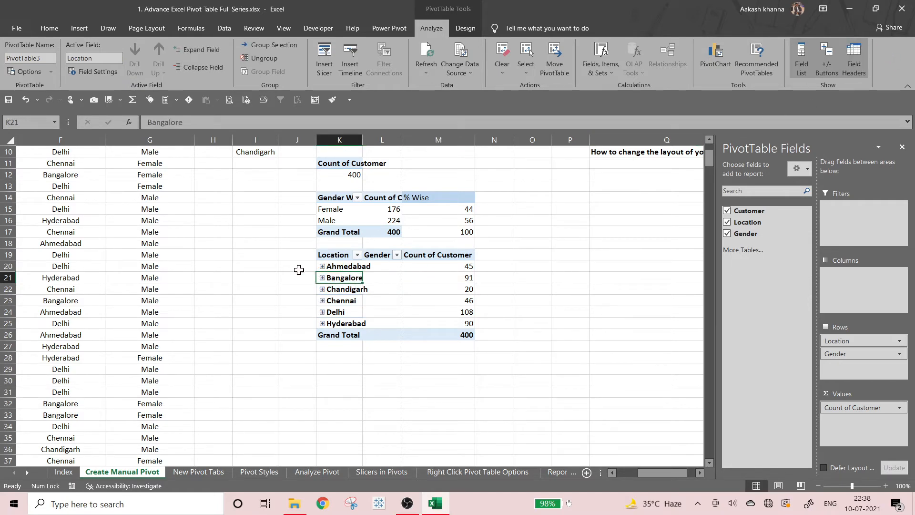
click(217, 52)
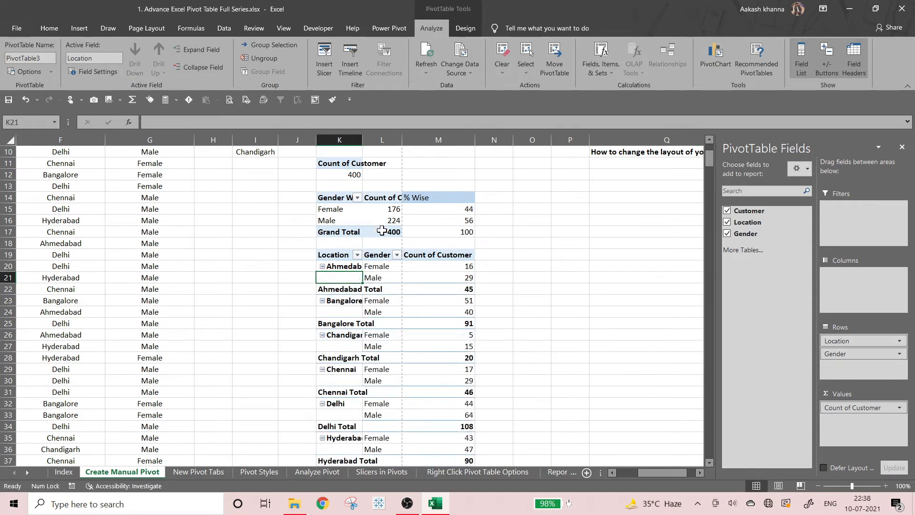
Rename the Location pivot table with a name that begins with Location_Gender and includes Count and Customer.
click(375, 277)
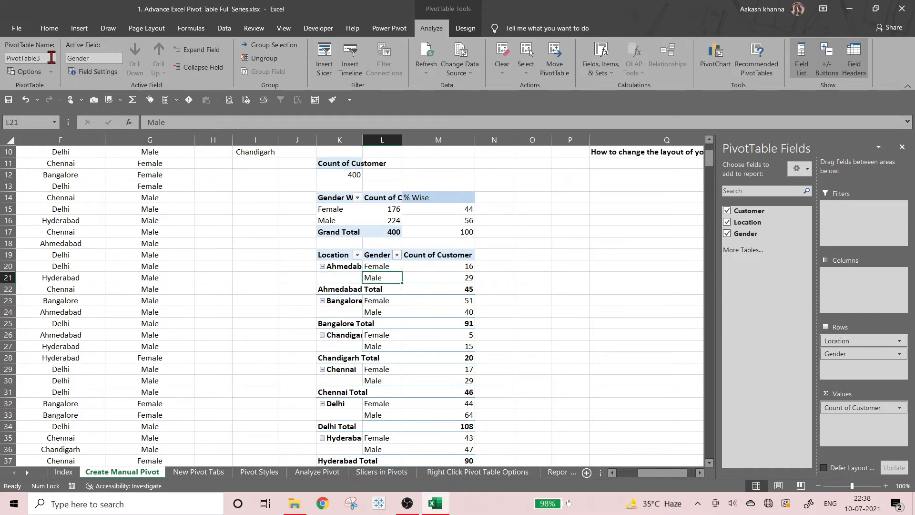
click(51, 57)
key(ctrl+a)
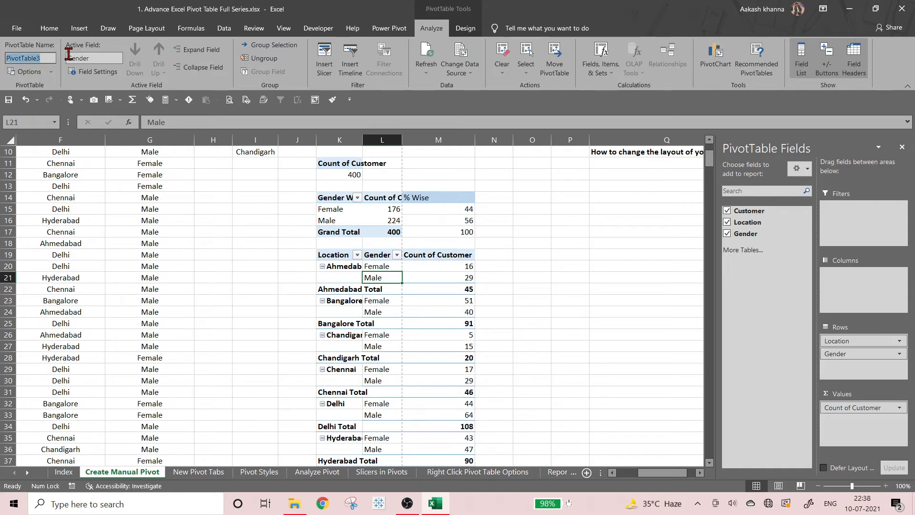
text(Location and g)
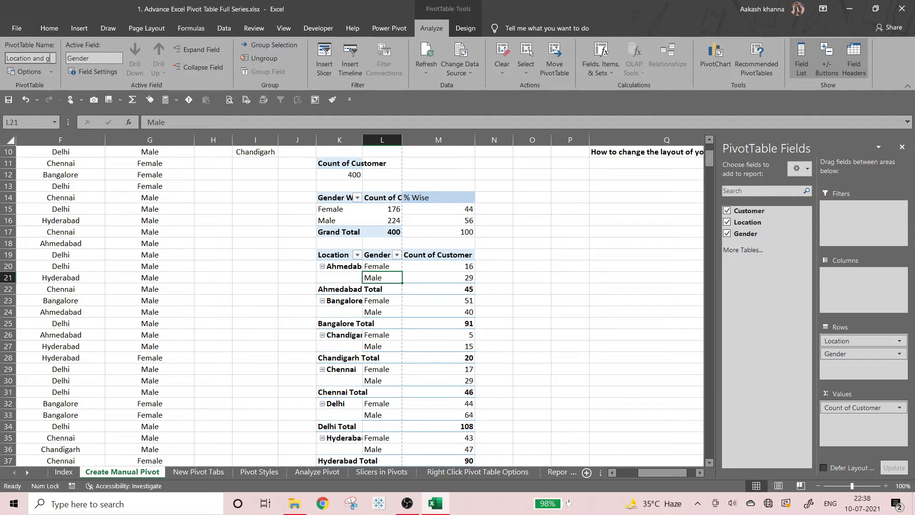
text(e)
text(der)
text(_)
text(Count)
text(Customer)
key(Return)
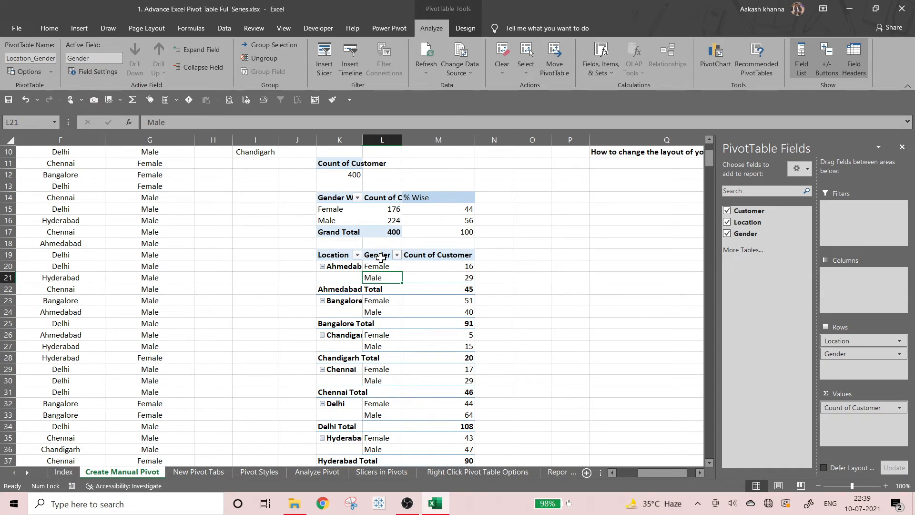
Try to expand the Gender field without adding a detail field, and collapse the Ahmedabad group in the Location pivot table.
click(205, 51)
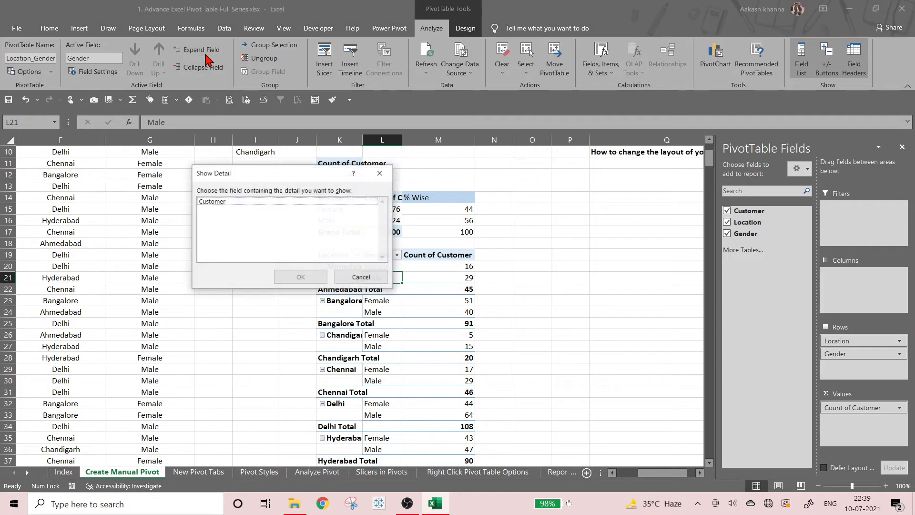
click(362, 278)
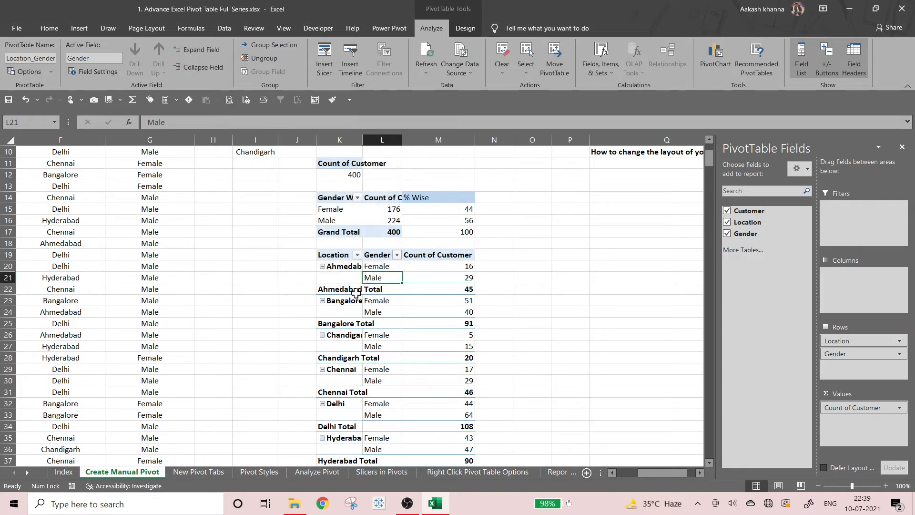
click(331, 258)
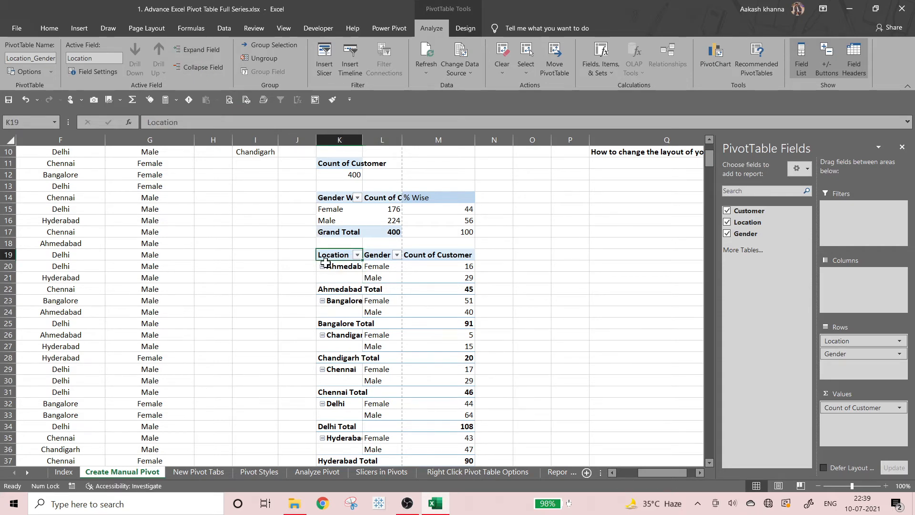
click(334, 266)
click(322, 267)
click(322, 277)
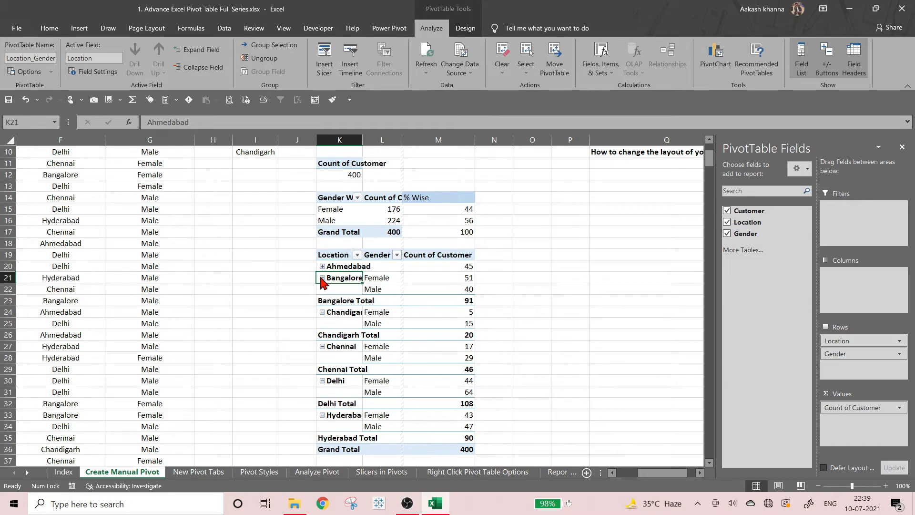
Expand and collapse the whole Location field twice, ending with all locations collapsed.
click(219, 52)
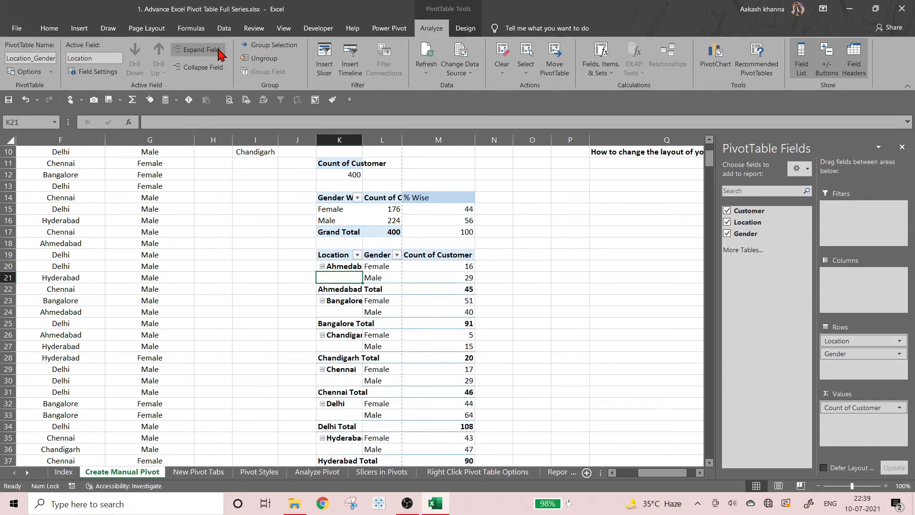
click(210, 67)
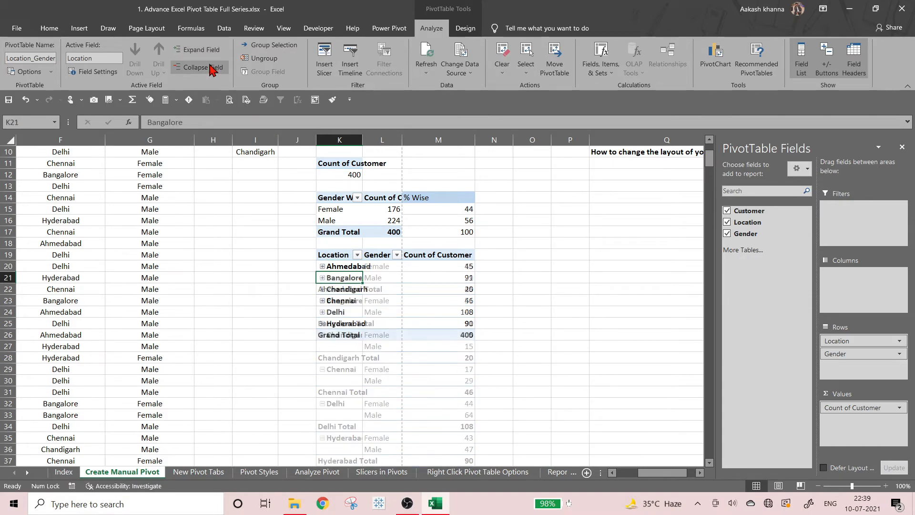
click(210, 54)
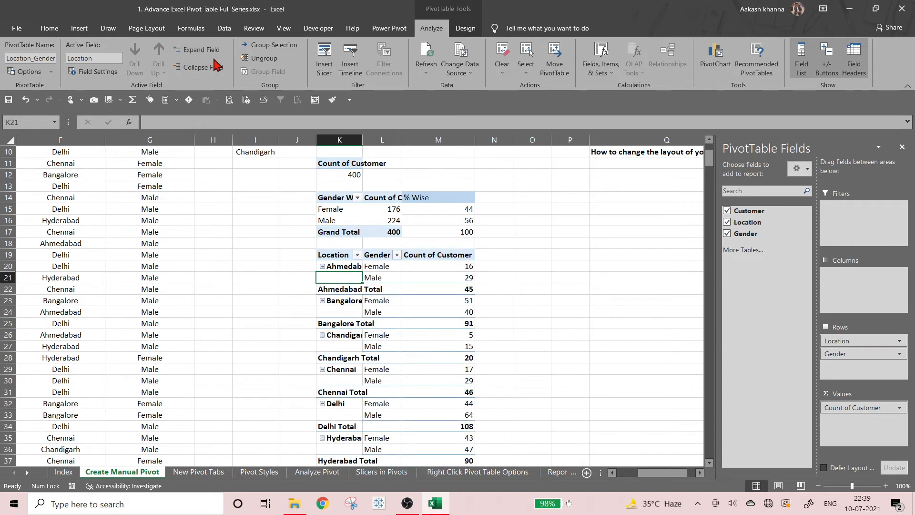
click(214, 67)
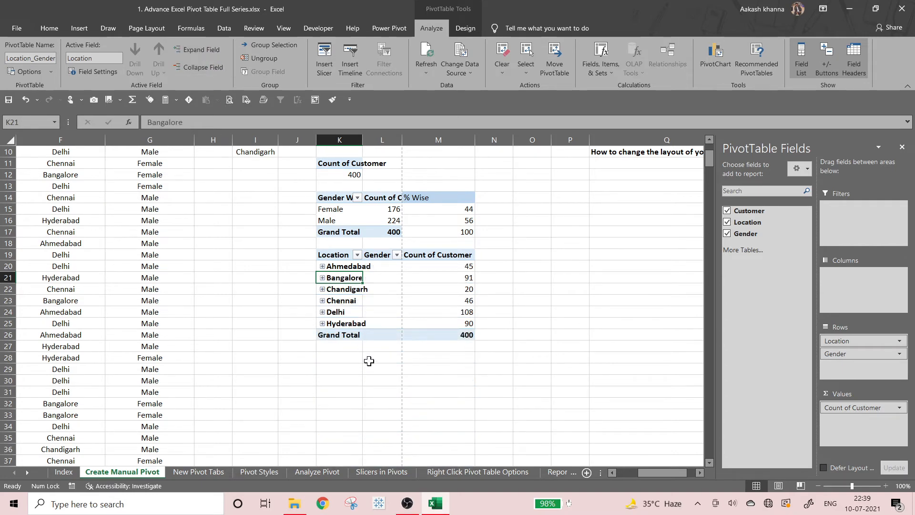
Try to group the single Hyderabad item in the collapsed Location pivot table with Group Selection.
click(369, 358)
click(336, 344)
click(339, 331)
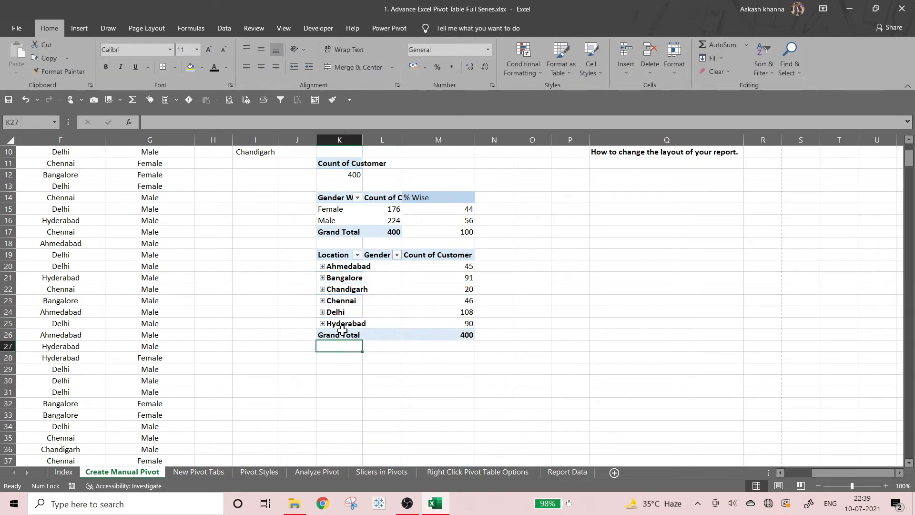
click(427, 31)
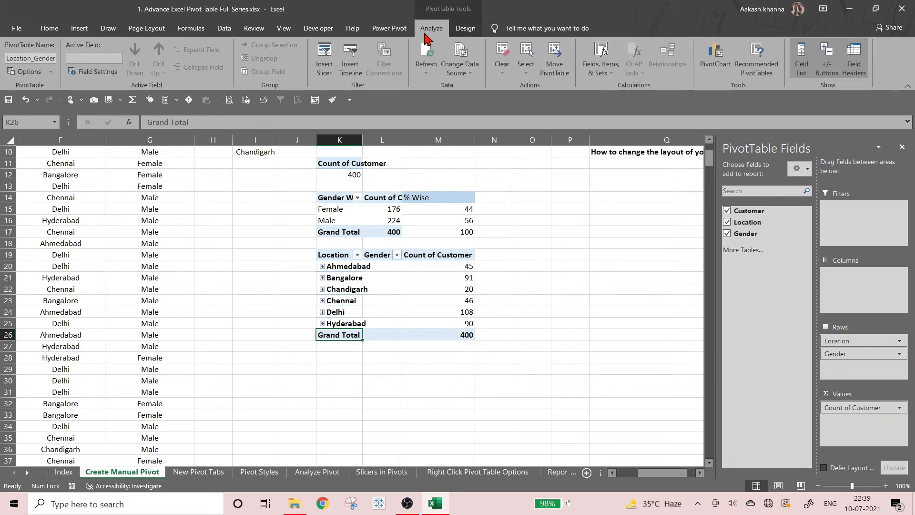
click(346, 322)
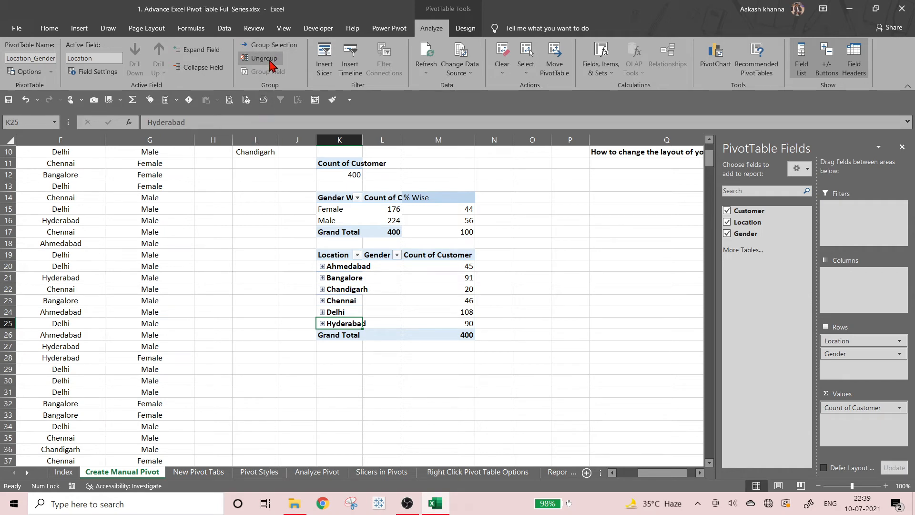
click(270, 44)
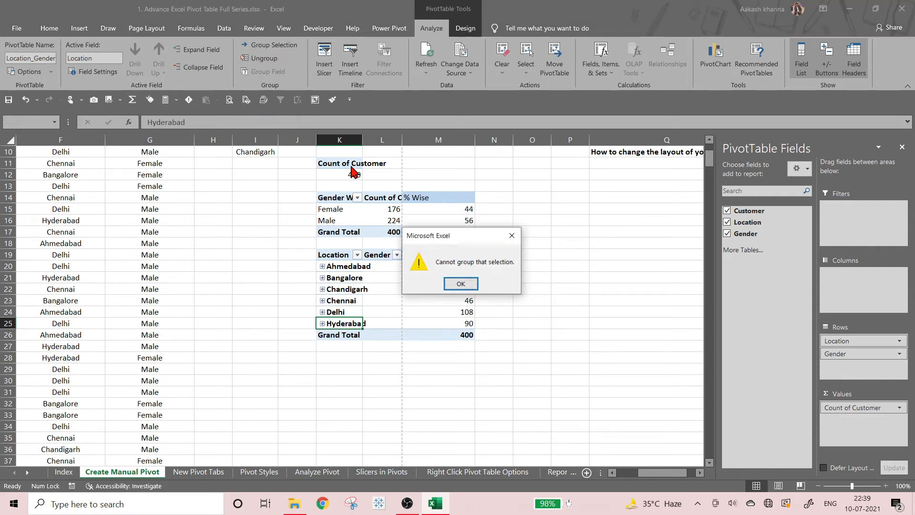
click(461, 284)
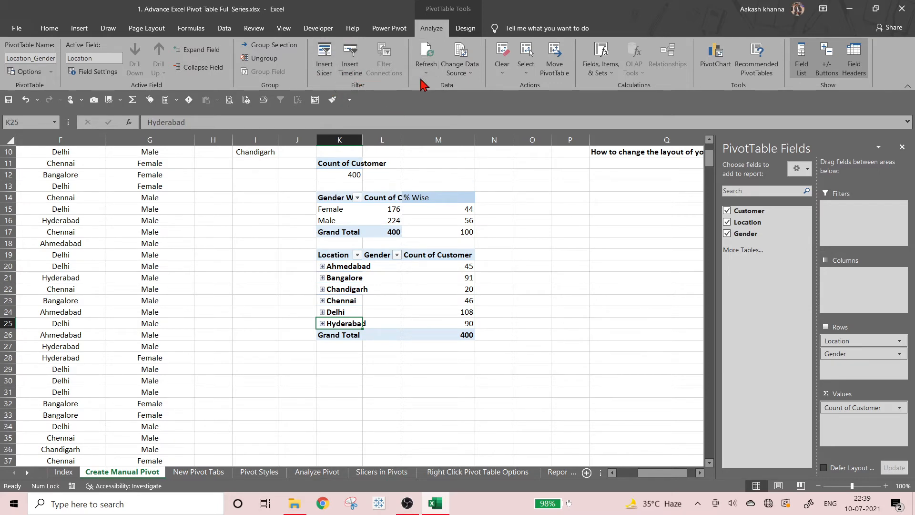
Clear everything from the Location pivot table and undo the clearing.
click(502, 70)
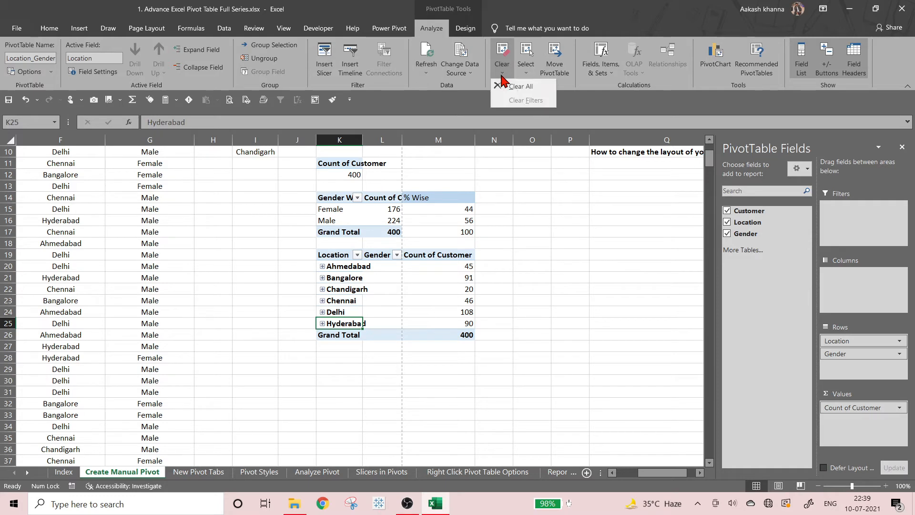
click(520, 87)
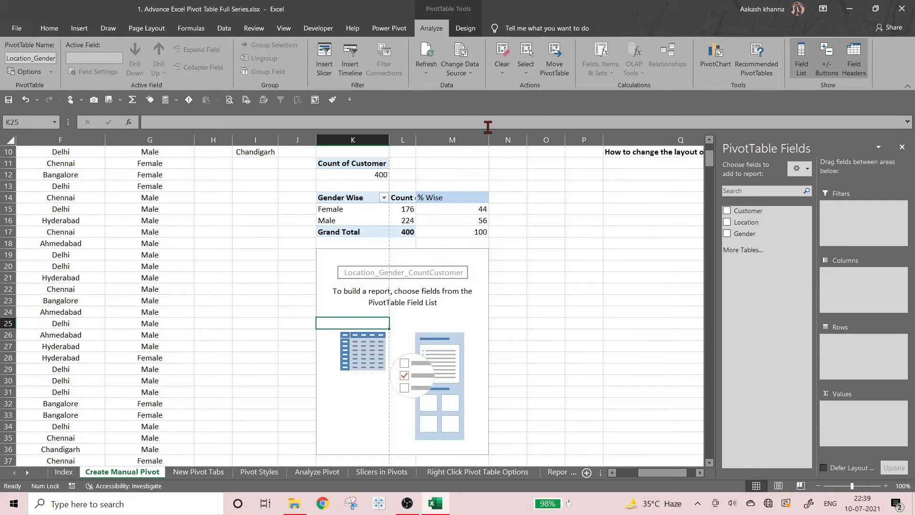
key(ctrl+z)
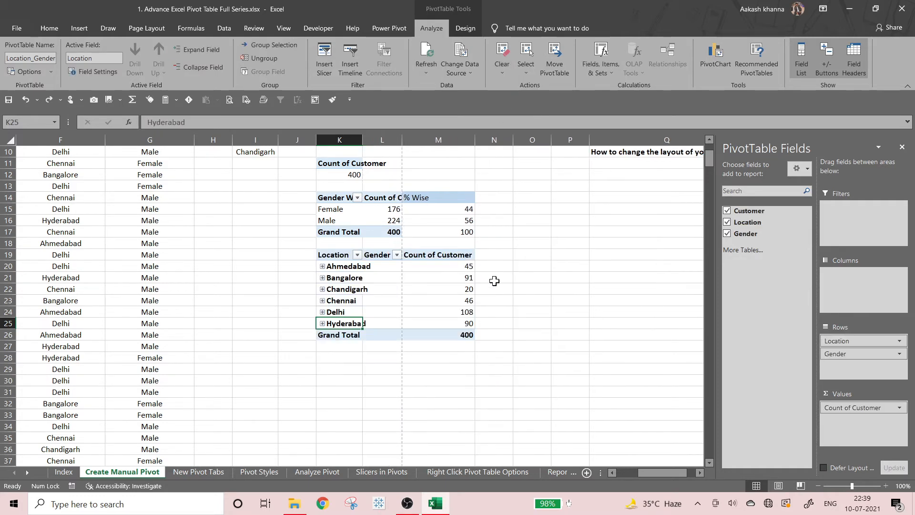
Select the entire Location pivot table and review the Move PivotTable placement options without changing the location.
click(526, 66)
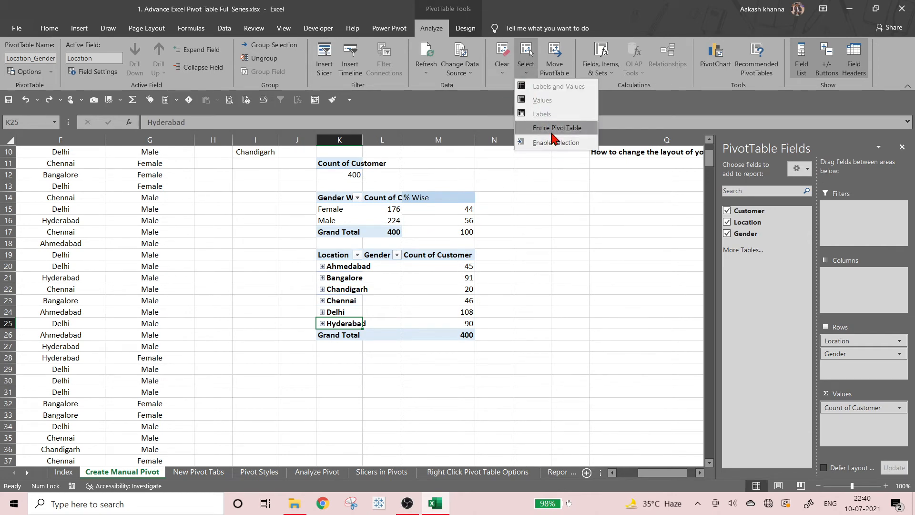
click(553, 128)
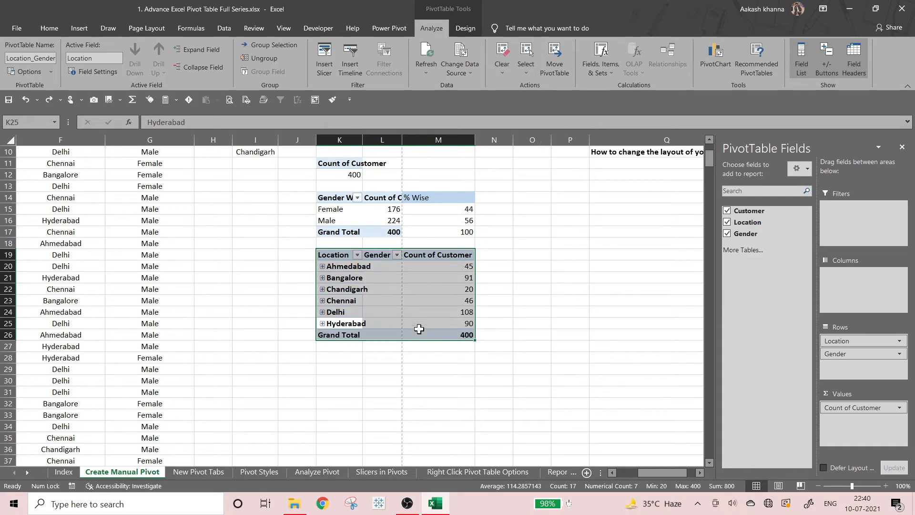
click(528, 72)
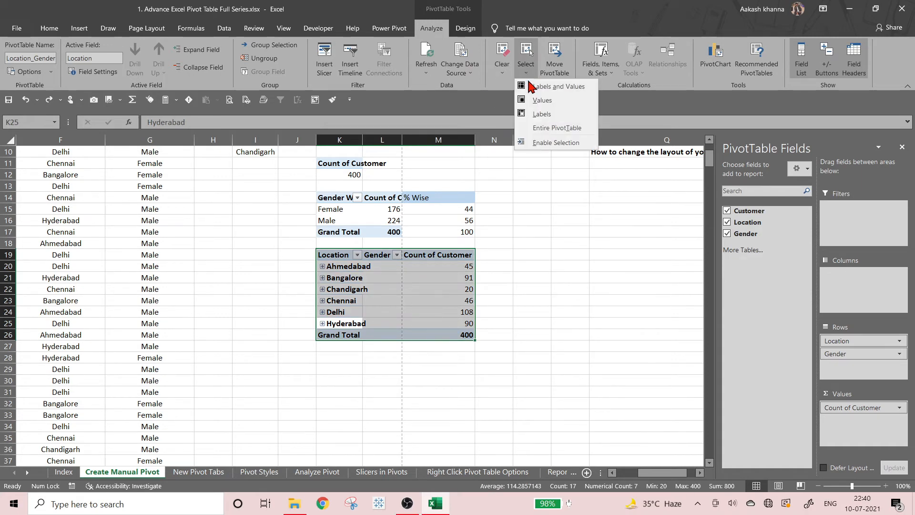
click(554, 66)
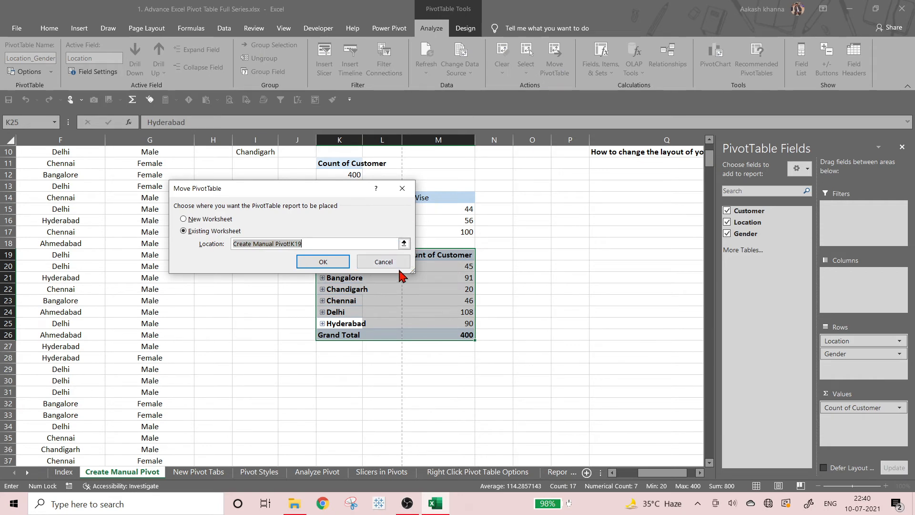
key(Return)
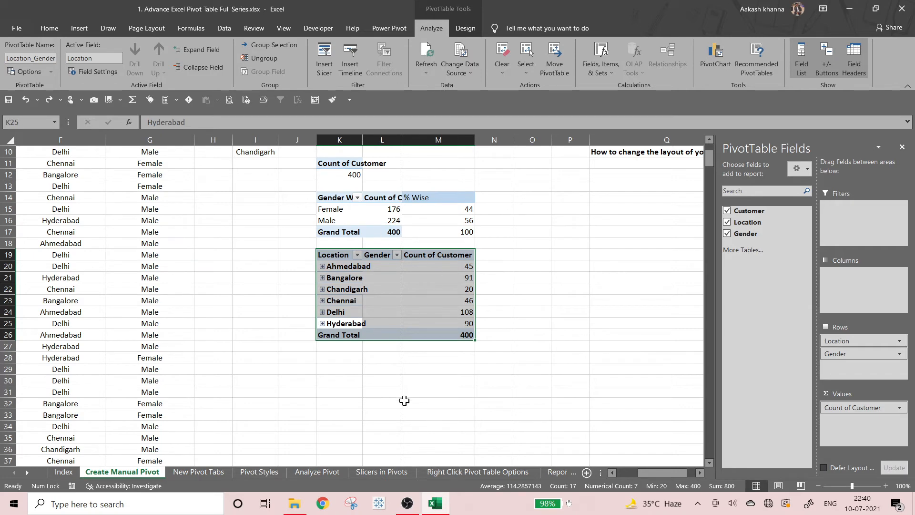
Select only the values of the Location pivot table, only its labels, and finally the entire pivot table.
click(527, 72)
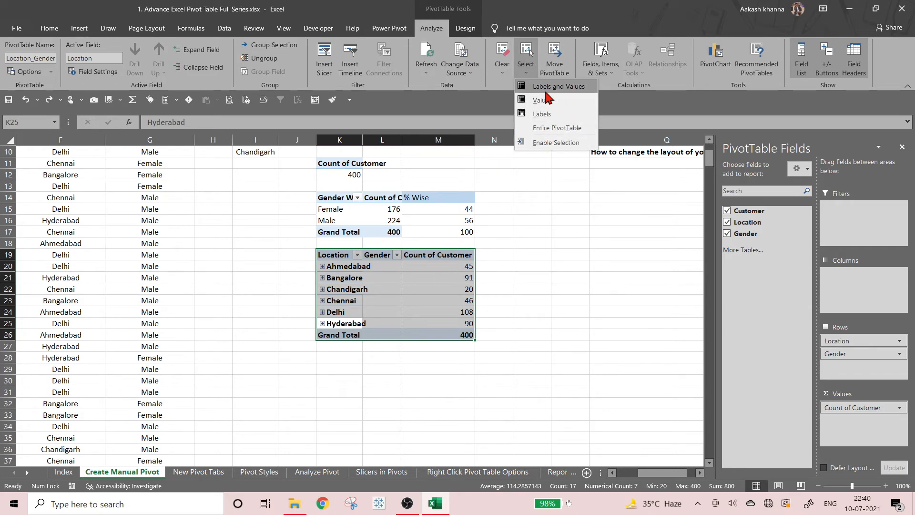
click(544, 102)
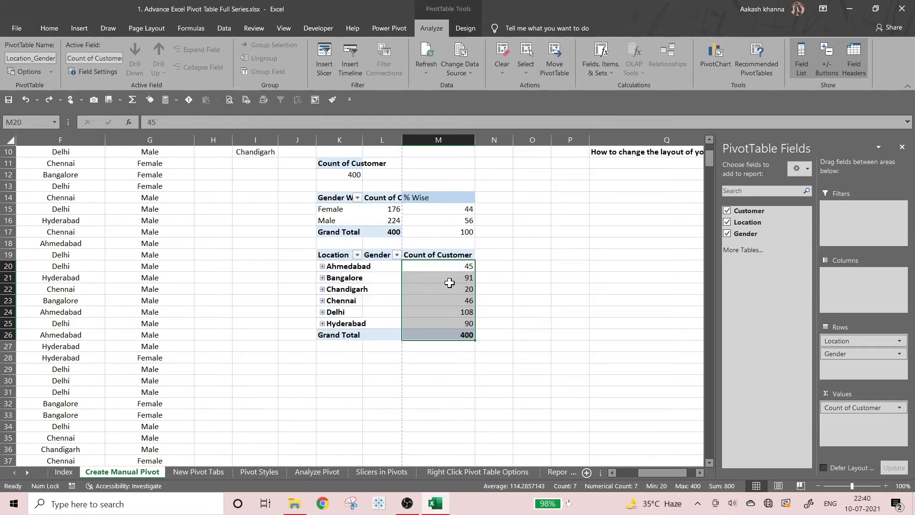
click(527, 74)
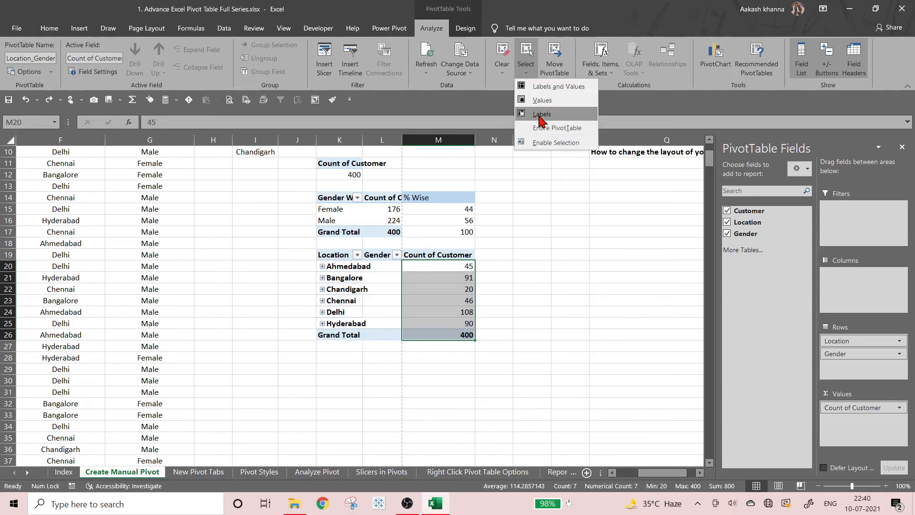
click(542, 114)
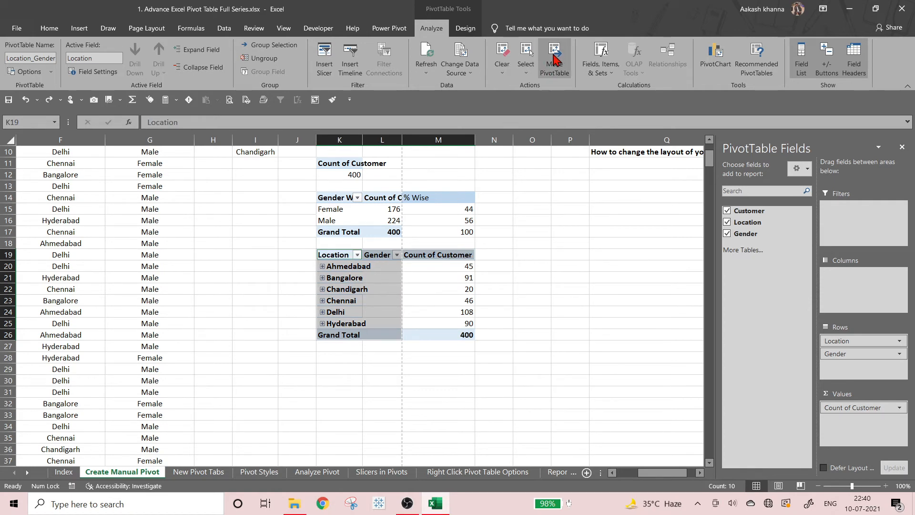
click(527, 73)
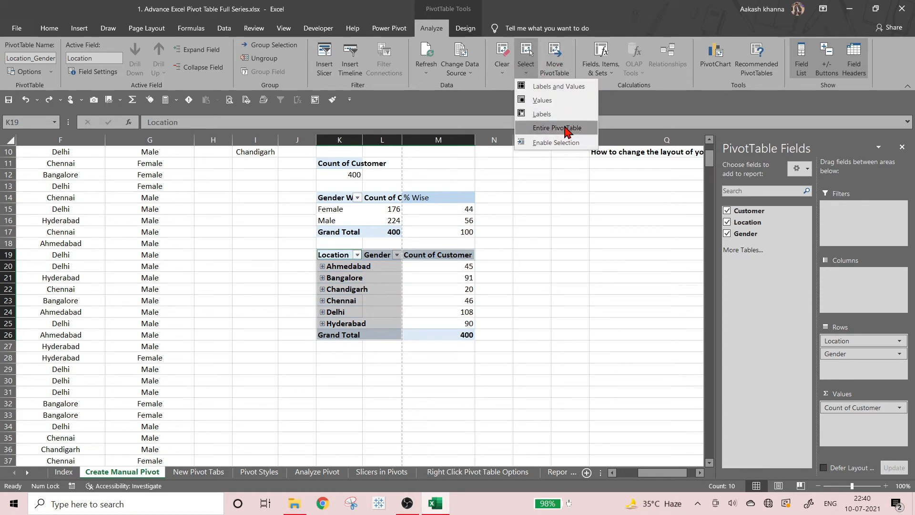
click(565, 127)
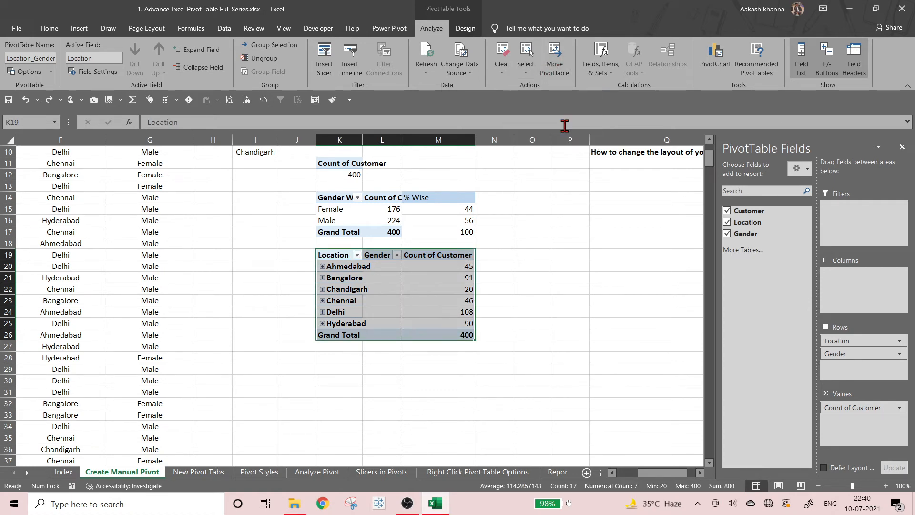
Turn on Enable Selection for the Location pivot table and try to fill the location labels across into the Gender column.
click(527, 72)
click(566, 143)
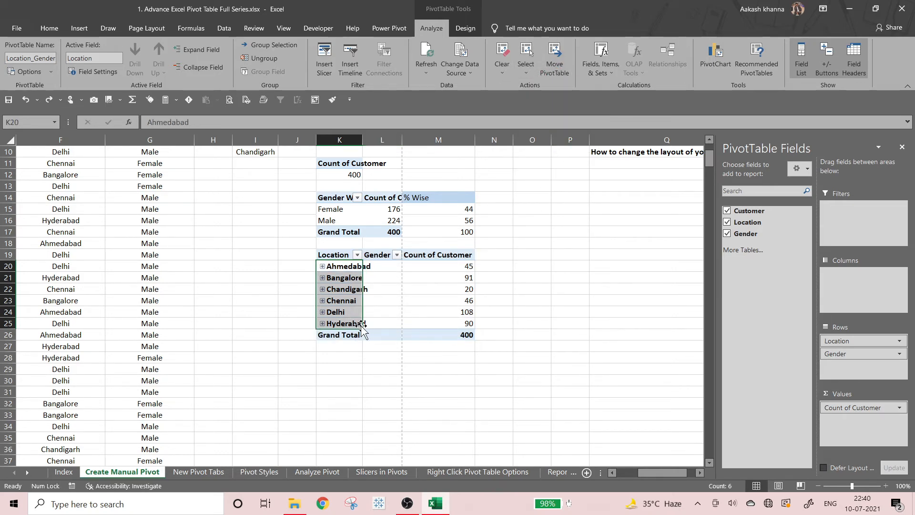
drag(366, 327, 403, 327)
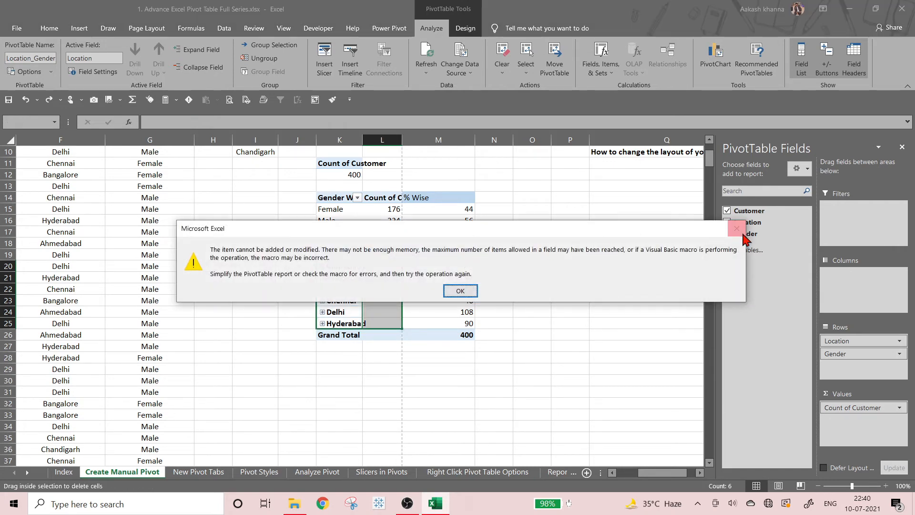
click(735, 228)
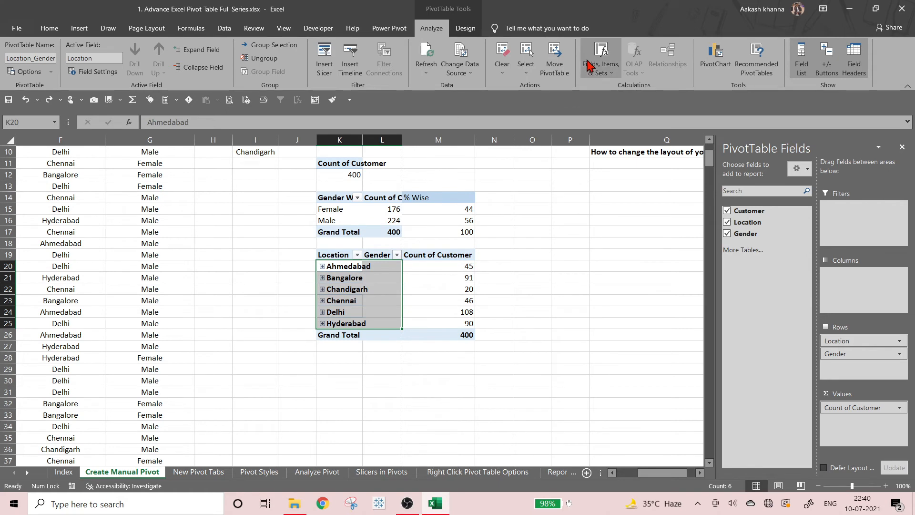
Select the entire Location pivot table, apply the Labels and Values selection, and select the entire pivot table again.
click(526, 69)
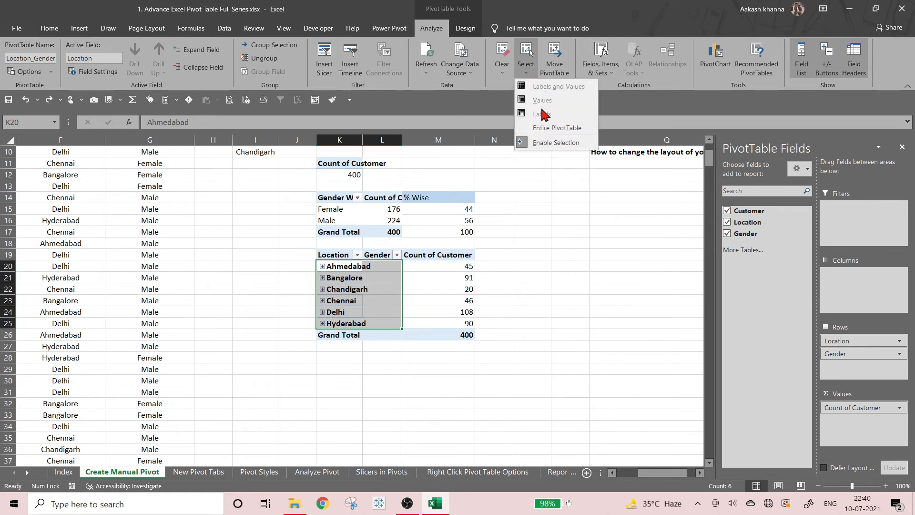
click(541, 129)
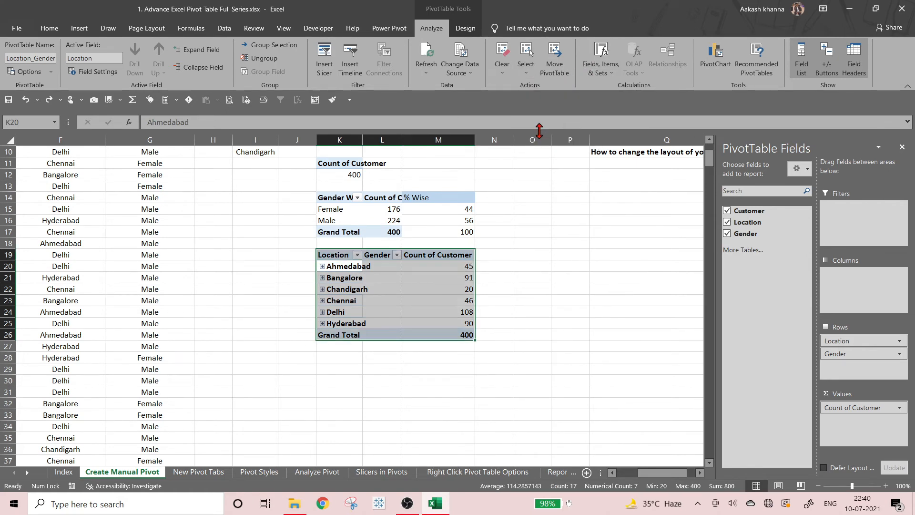
click(530, 73)
click(547, 89)
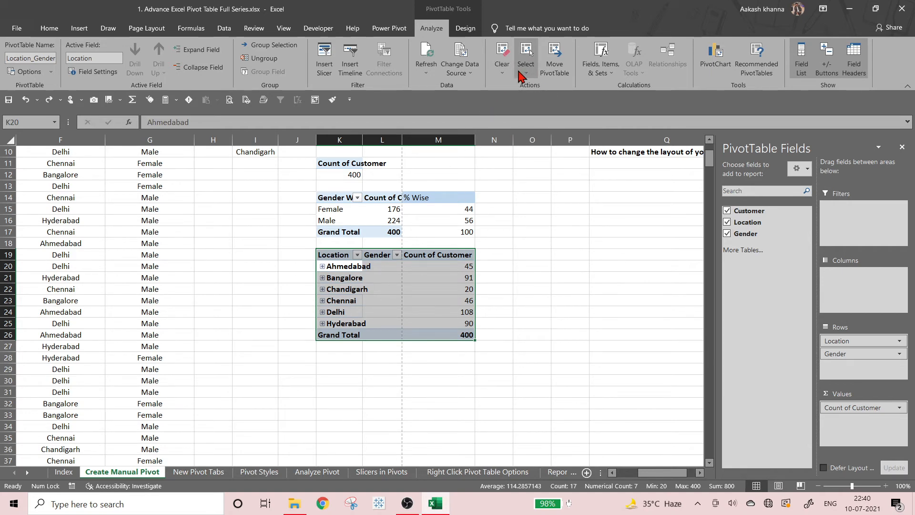
click(526, 69)
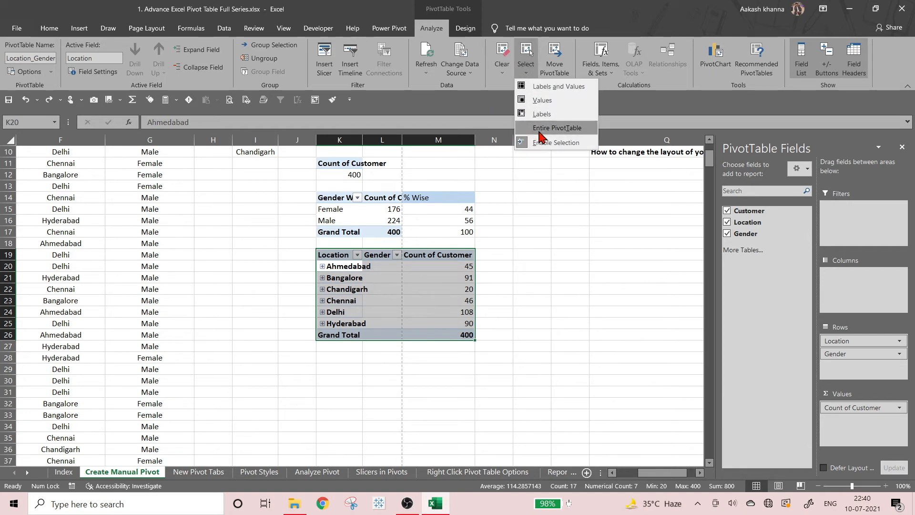
click(538, 130)
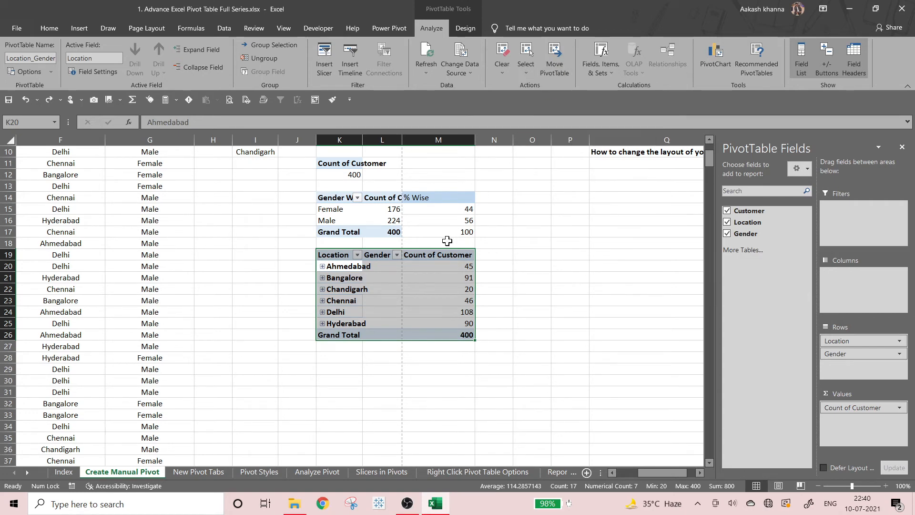
Move the Location pivot table to cell O13 on the existing worksheet and check its new placement.
click(562, 63)
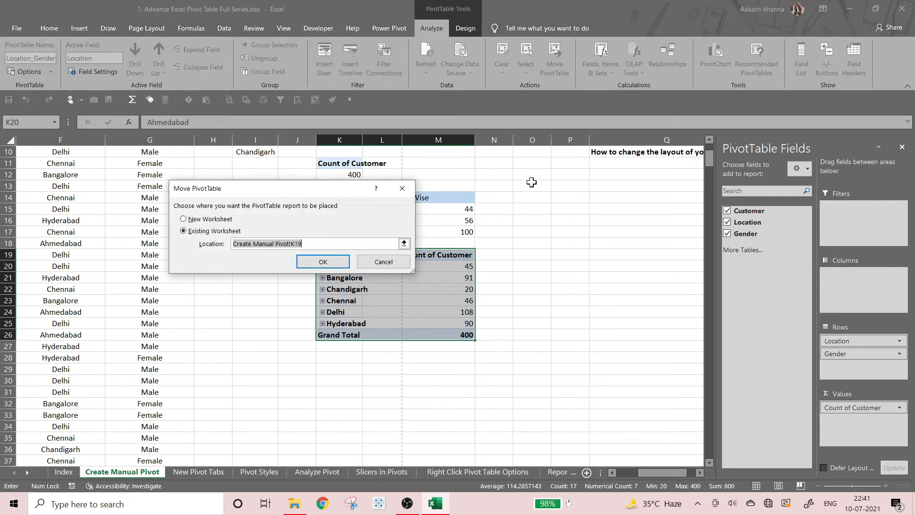
click(532, 182)
click(322, 261)
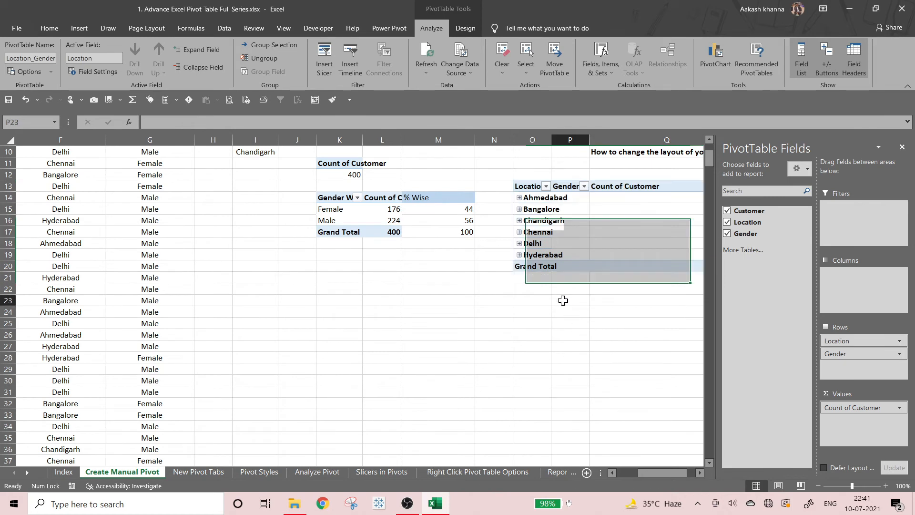
click(564, 298)
key(Right)
key(Right)
key(Right)
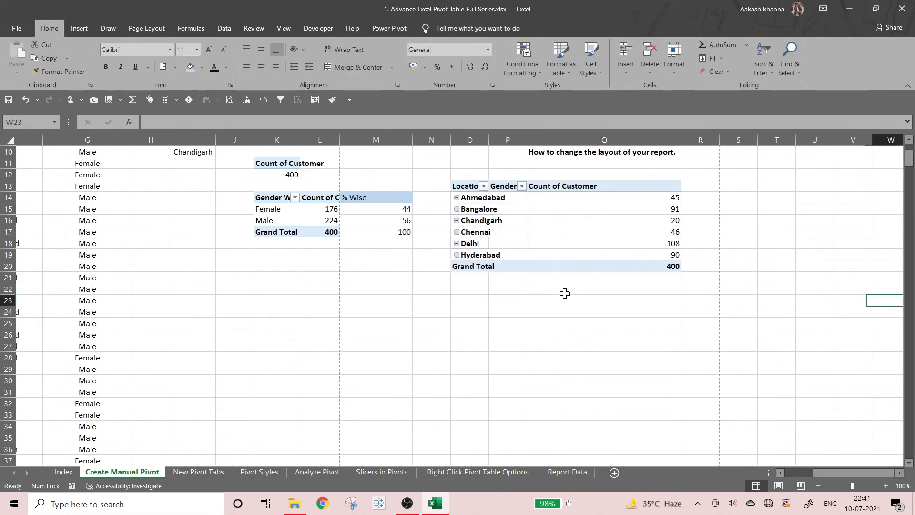
key(Right)
key(Right)
key(Right)
key(Right)
scroll(516, 262, up, 3)
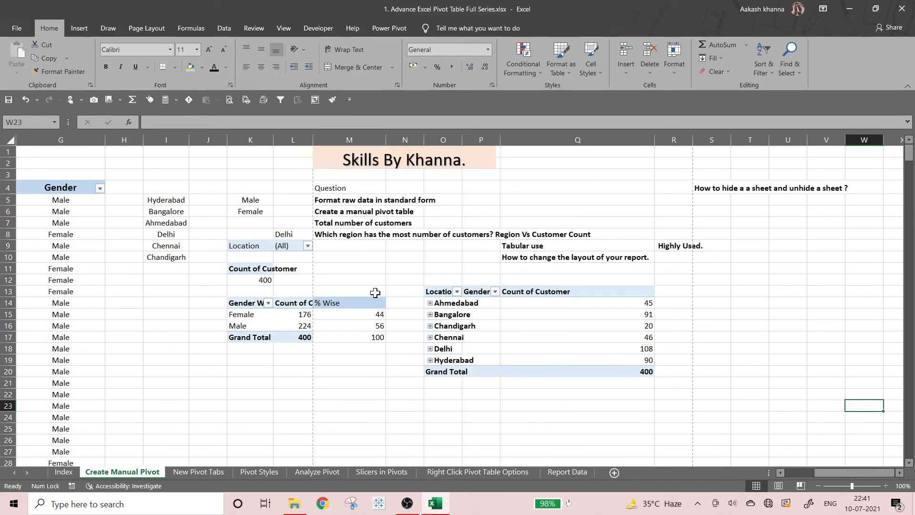
Hide and restore the field list, and toggle the expand/collapse buttons of the Location pivot table off and on again.
click(442, 305)
click(429, 292)
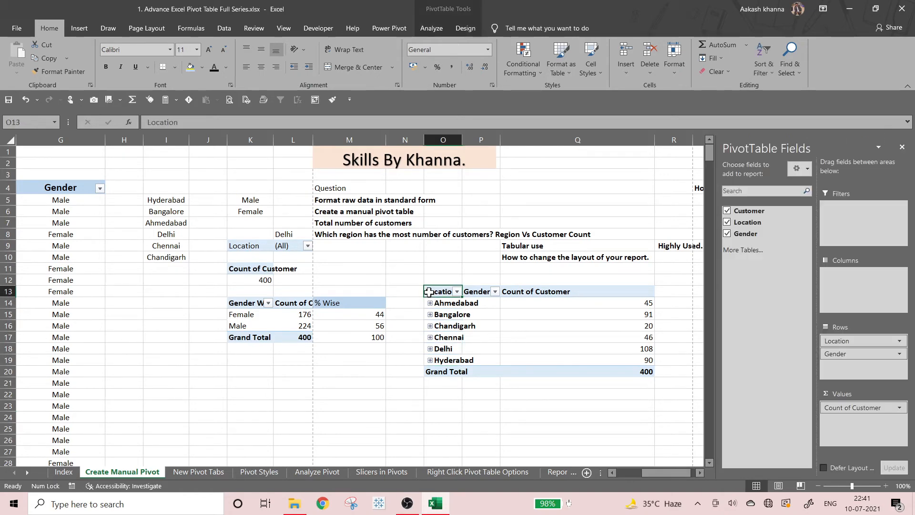
click(433, 305)
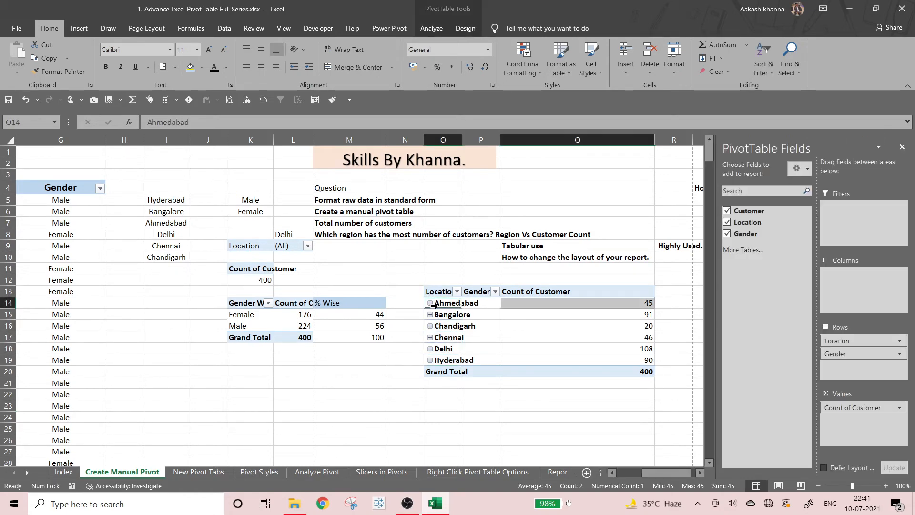
click(431, 29)
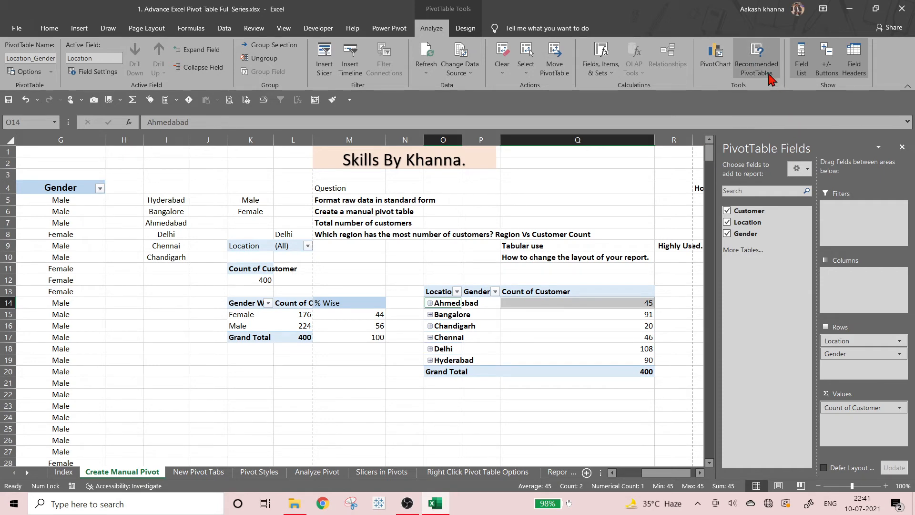
click(802, 68)
click(800, 68)
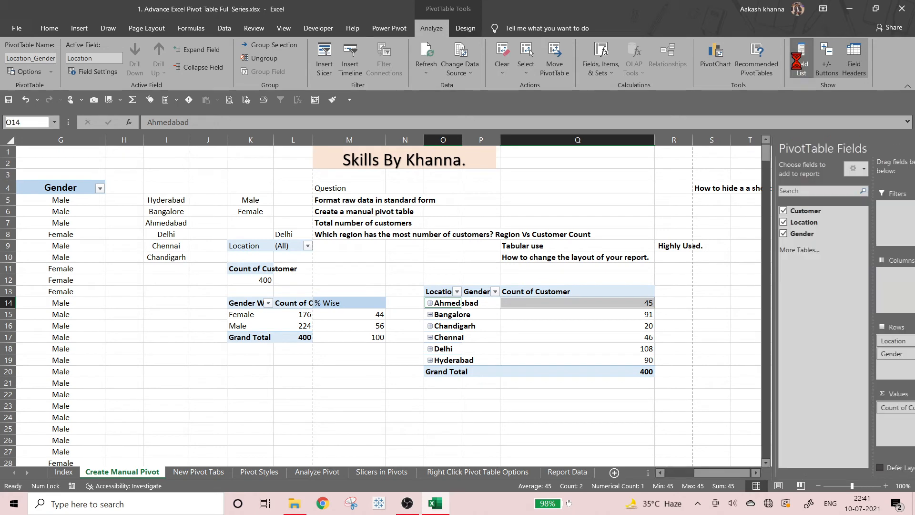
click(828, 73)
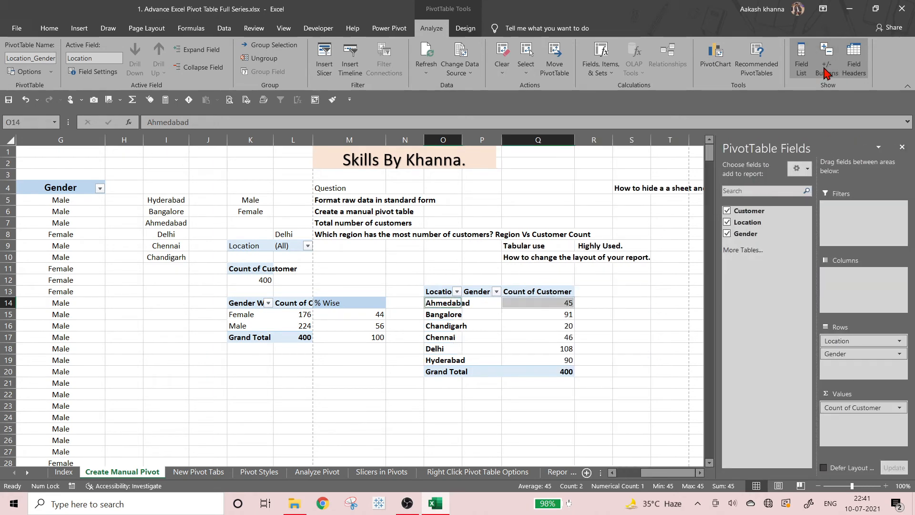
click(828, 73)
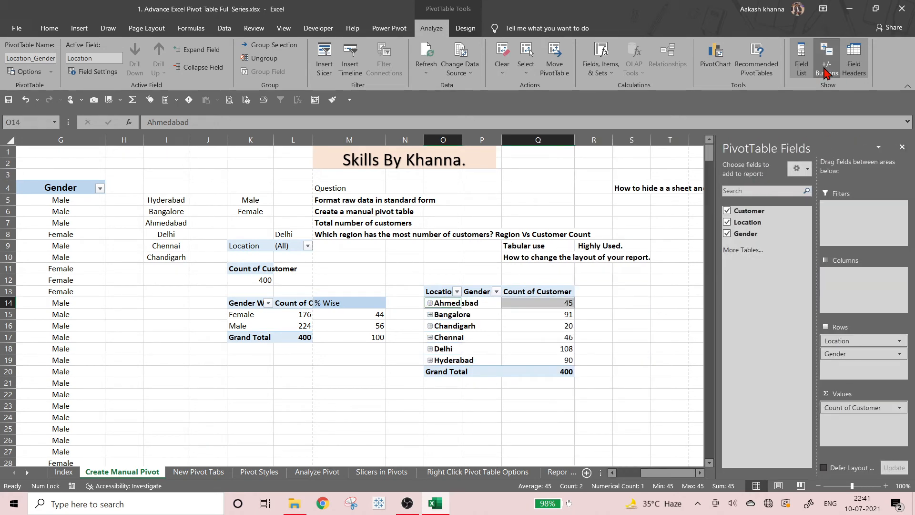
Toggle the field headers of the Location pivot table off and on, ending with the headers shown.
click(416, 290)
click(443, 286)
click(475, 287)
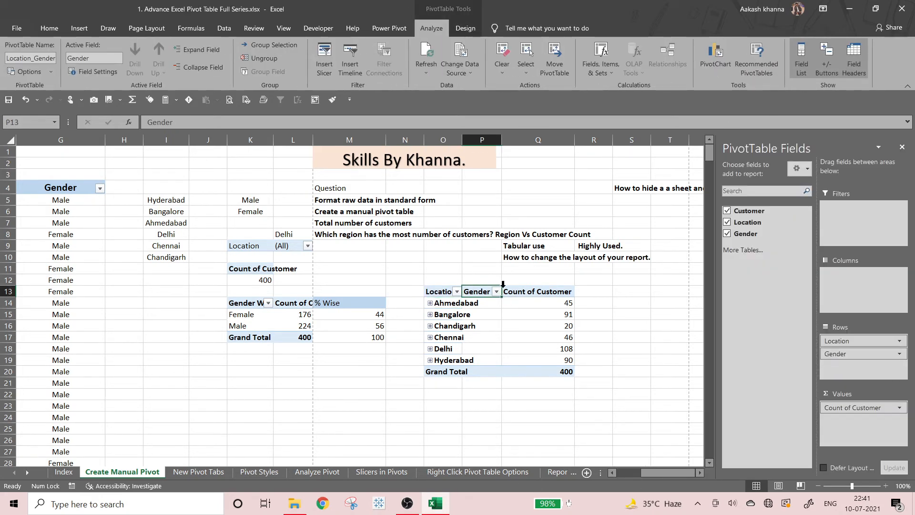
click(509, 287)
click(439, 294)
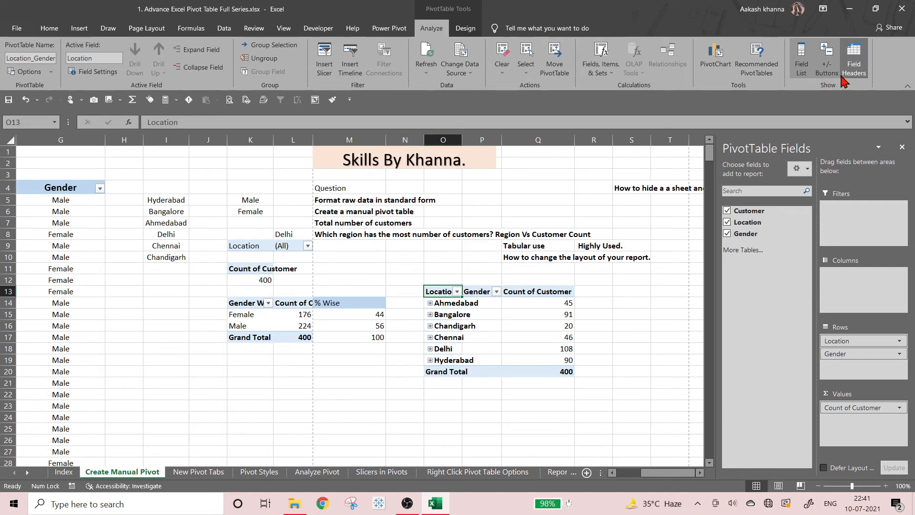
click(852, 67)
click(849, 71)
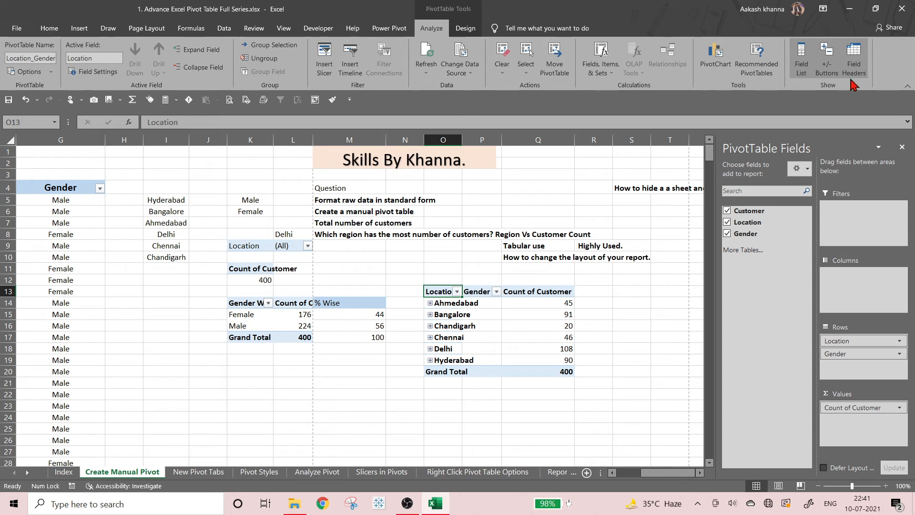
click(852, 74)
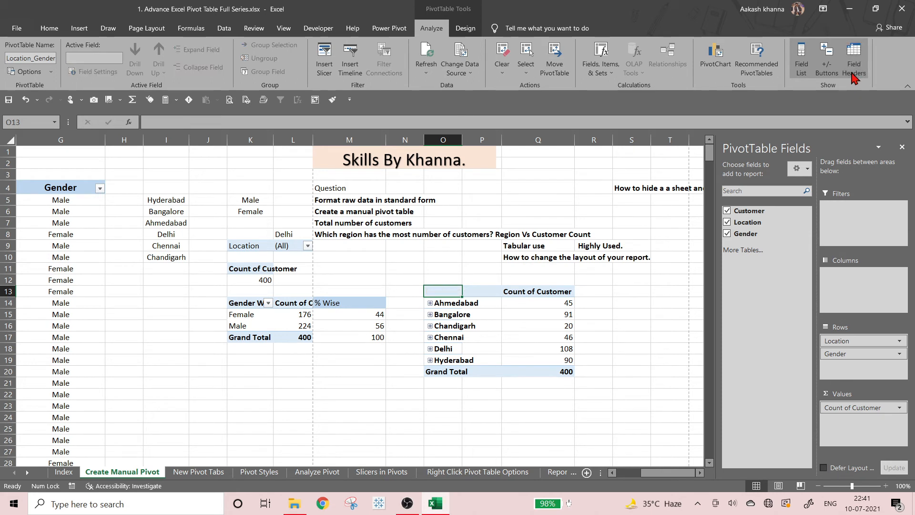
click(853, 76)
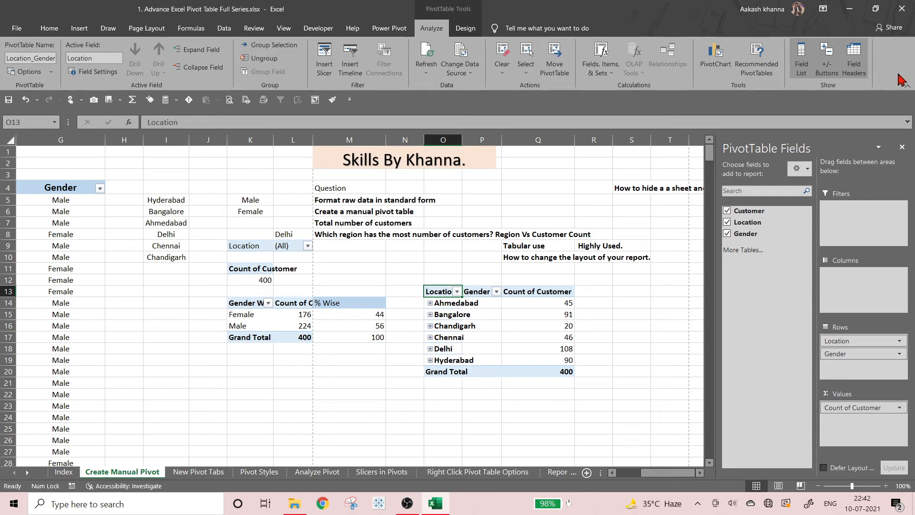
click(854, 67)
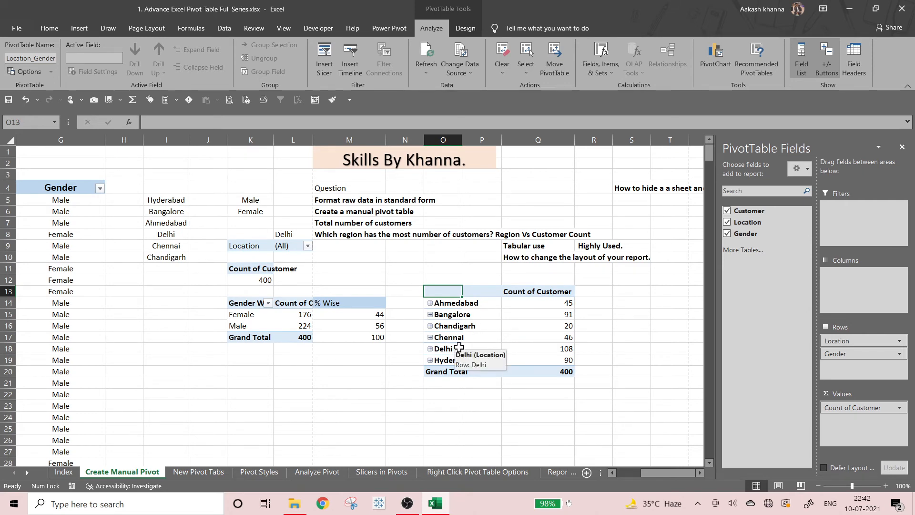
click(853, 72)
Rename the Location header in O13 to "Location( Indian State)" and fit column O to its contents.
click(418, 119)
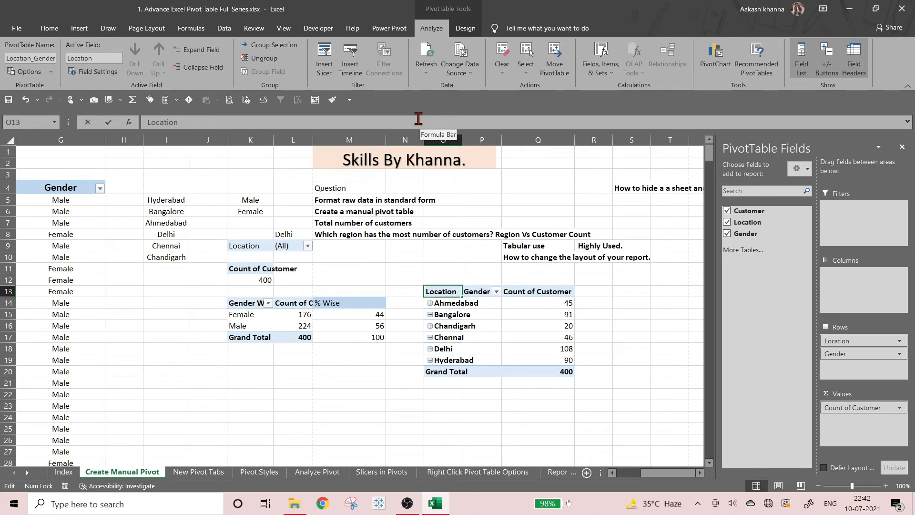
text(( Indian)
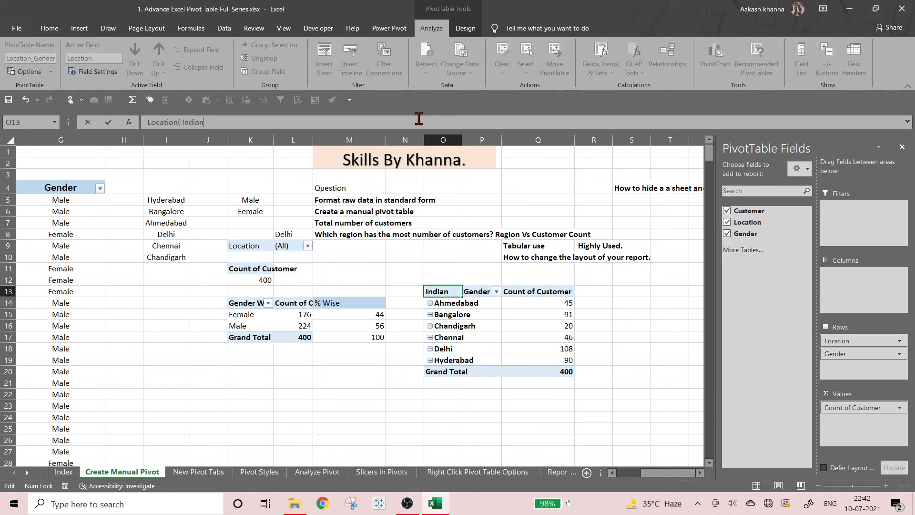
text( State))
key(Tab)
key(Left)
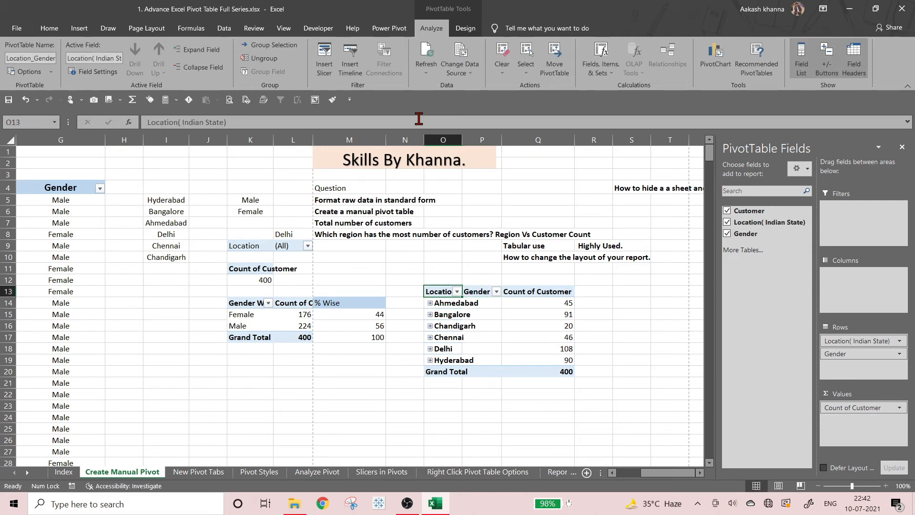
double_click(462, 145)
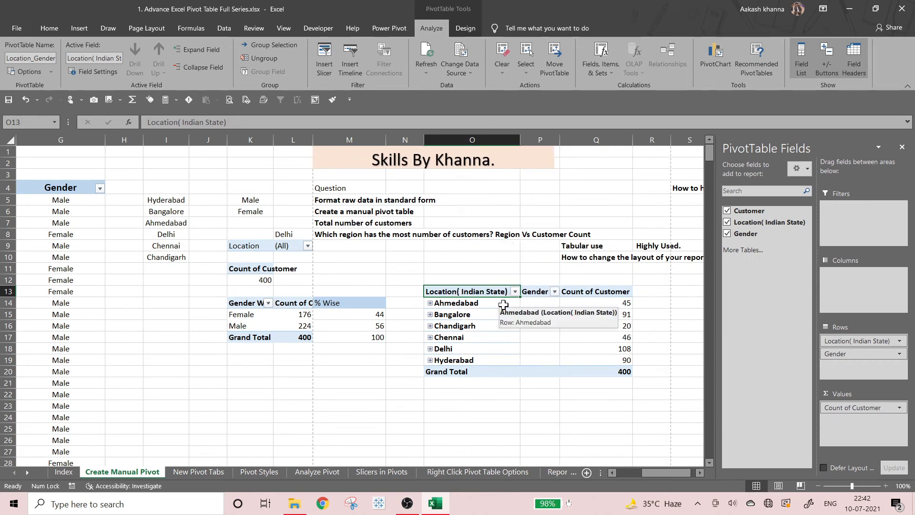
Change the location header in O13 to read "Location( India's State)".
click(204, 120)
key(BackSpace)
text('s)
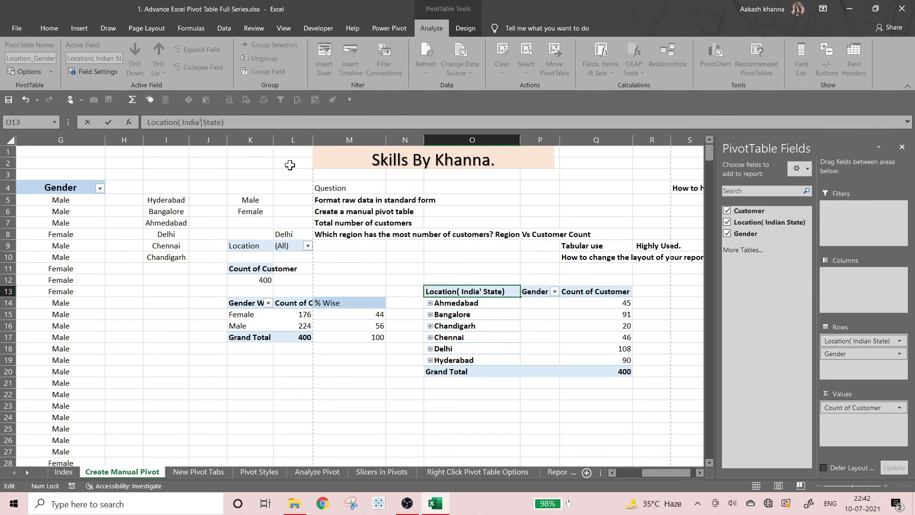
key(Tab)
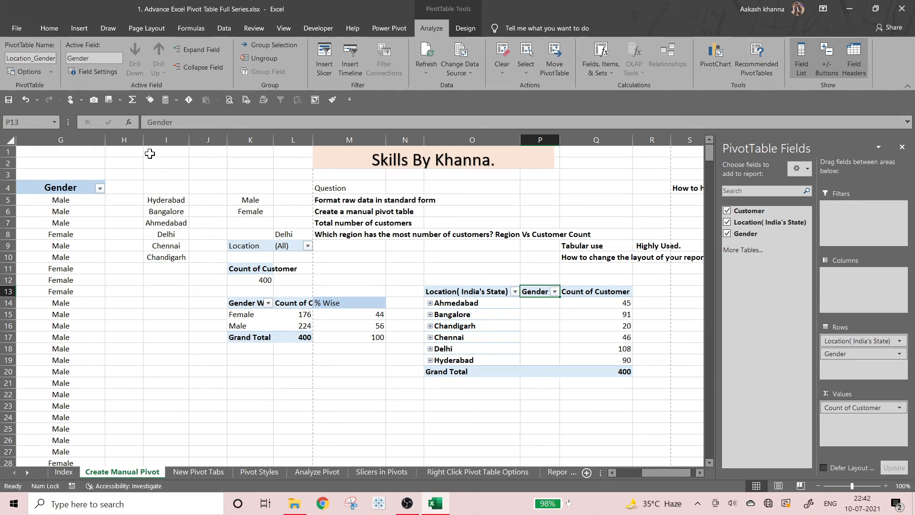
Apply the blue Medium PivotTable style with a solid blue header row and light blue label column to the location pivot table.
click(461, 27)
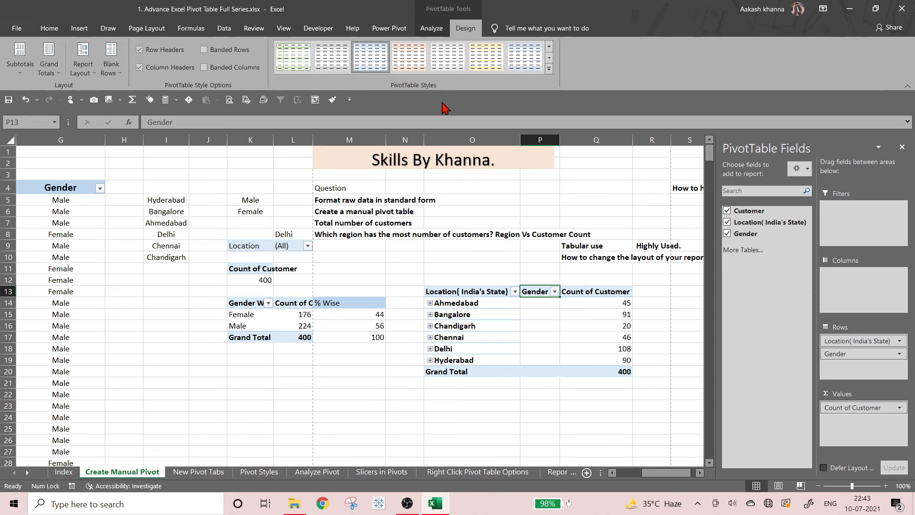
click(549, 69)
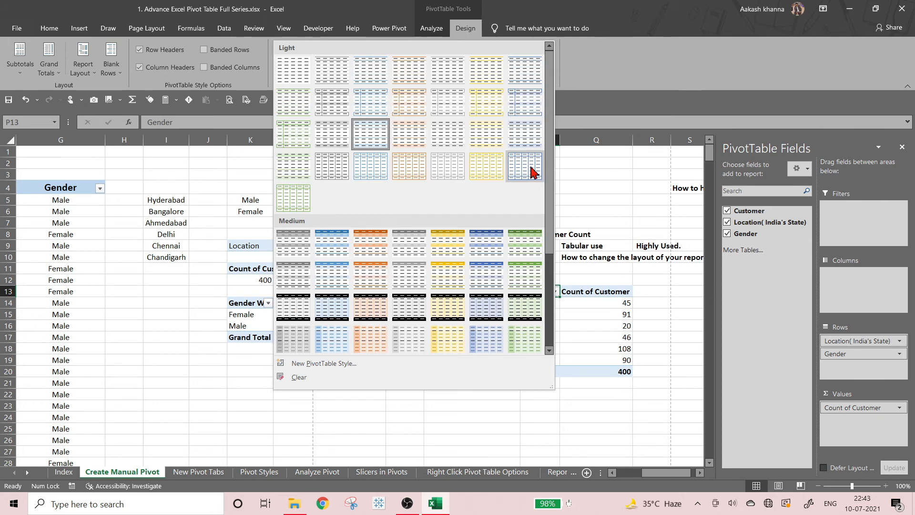
click(486, 273)
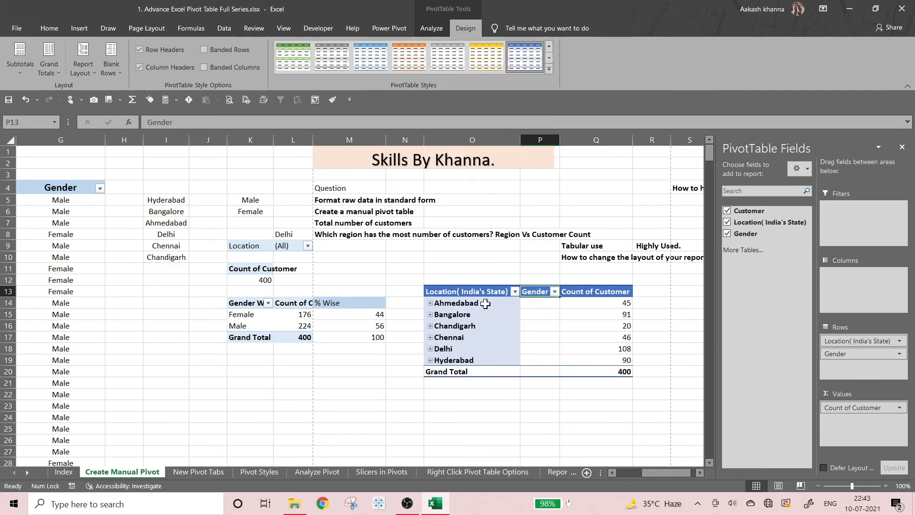
click(549, 70)
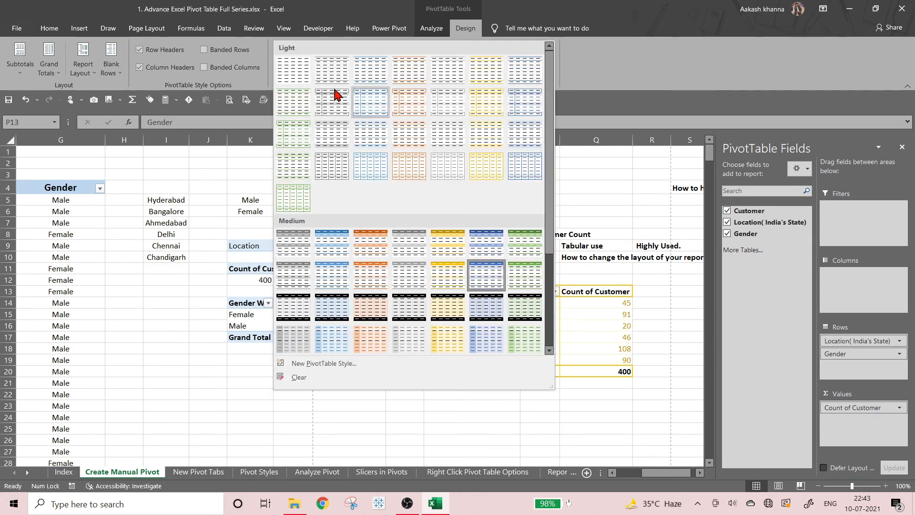
click(610, 78)
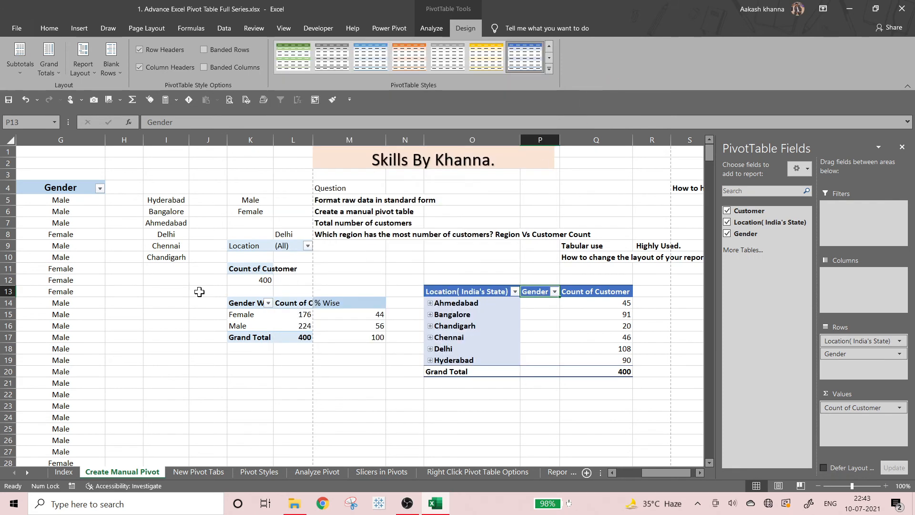
Select the whole location pivot table and move it to cell H23 on the existing worksheet.
scroll(337, 292, down, 2)
drag(438, 221, 597, 294)
click(432, 28)
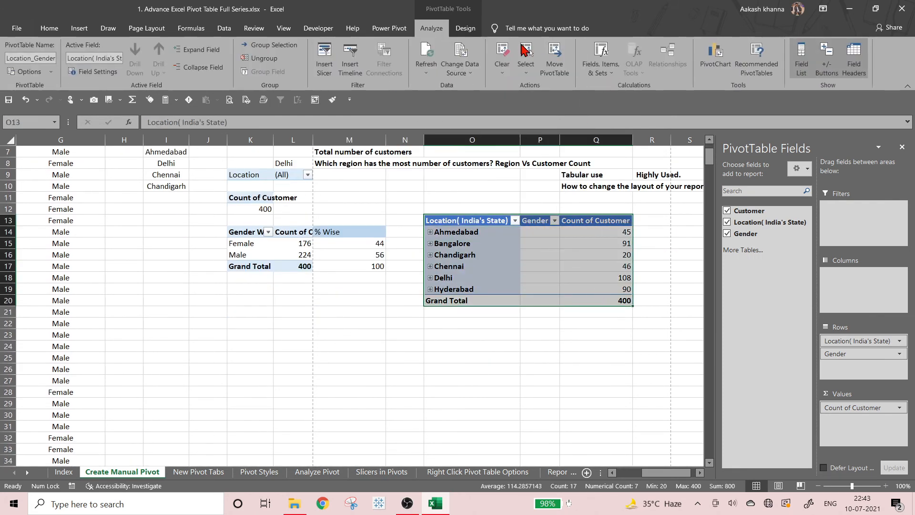
click(555, 62)
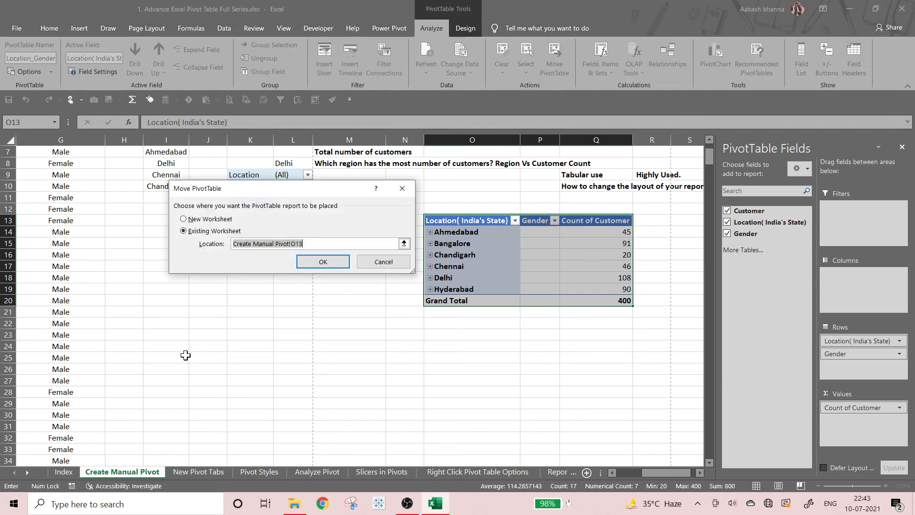
drag(100, 326, 95, 335)
click(129, 335)
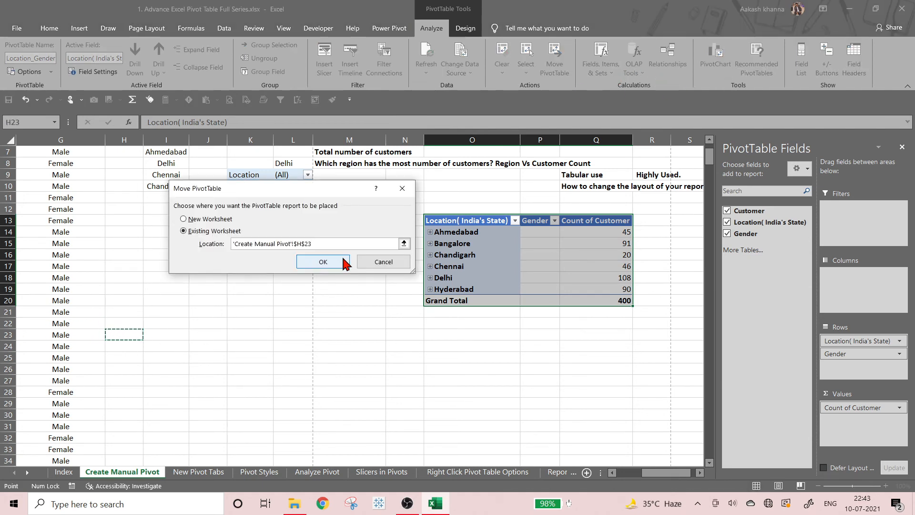
click(341, 263)
click(323, 286)
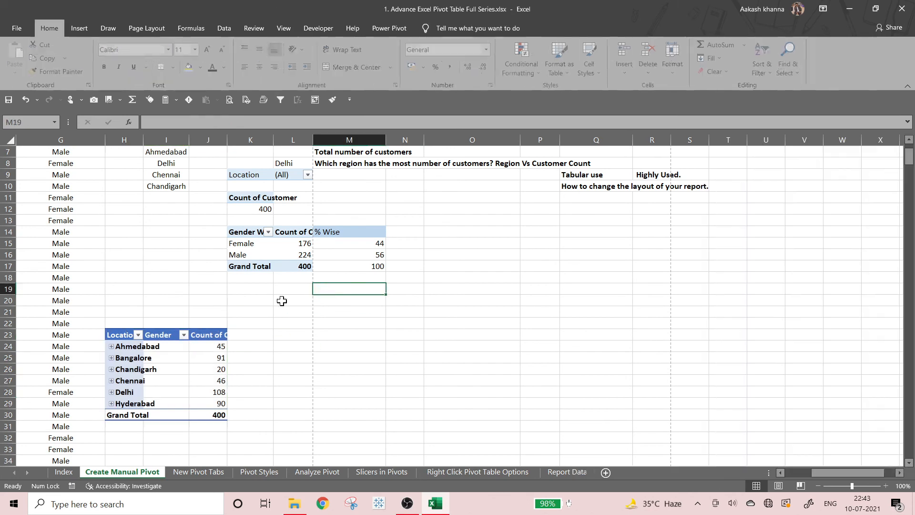
Apply the Light Blue, Pivot Style Light 16 style to the location pivot table at H23.
click(201, 370)
click(465, 28)
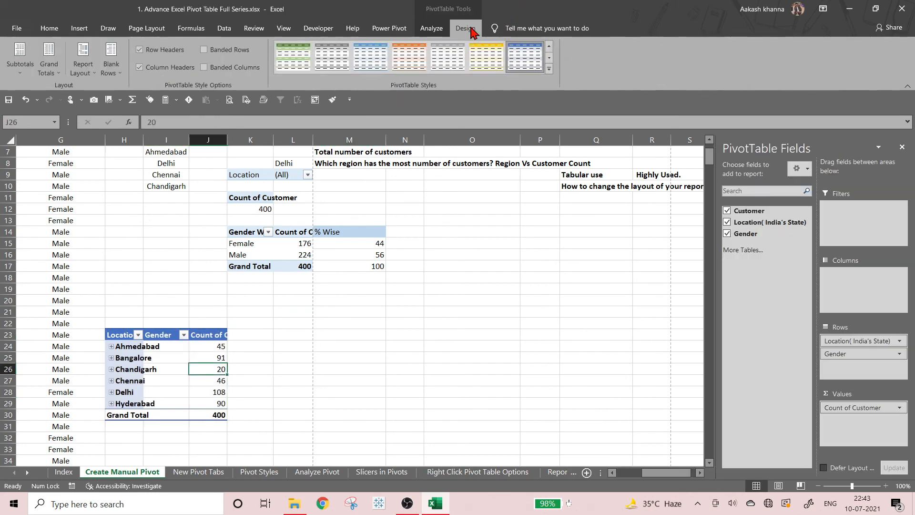
click(549, 69)
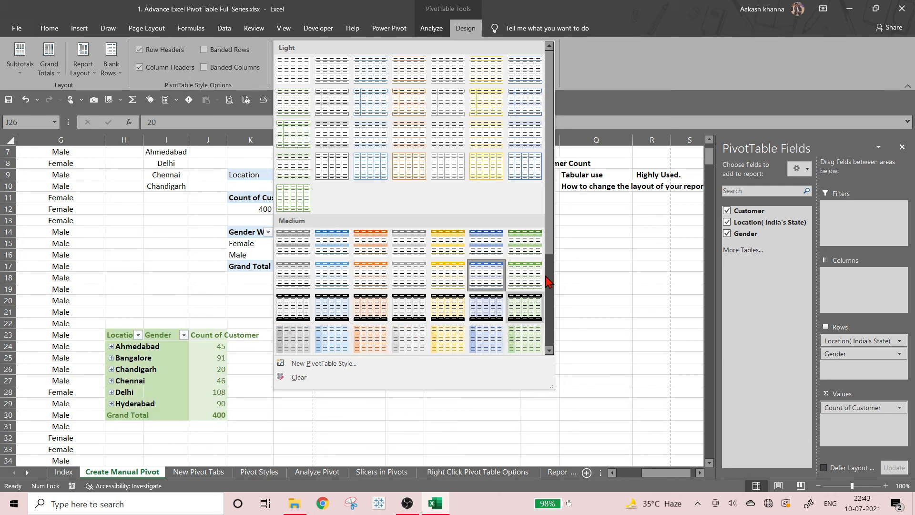
scroll(548, 281, down, 3)
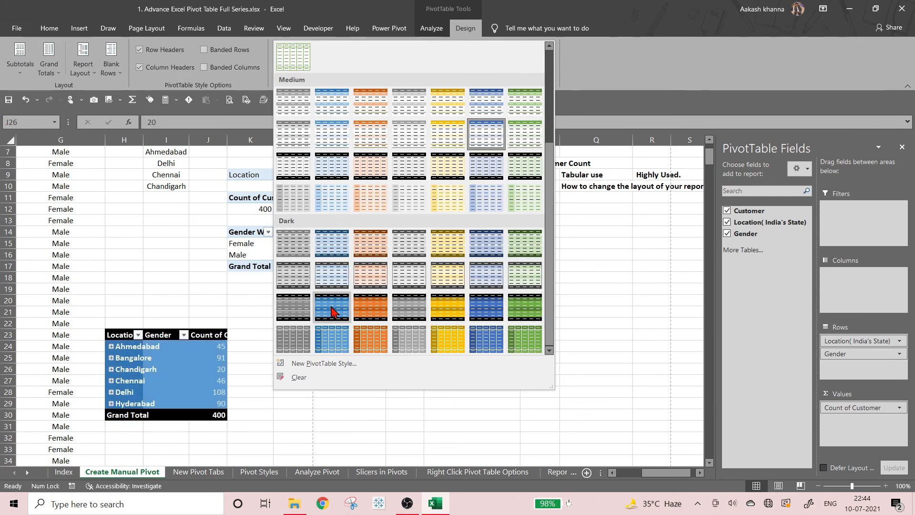
scroll(296, 323, up, 3)
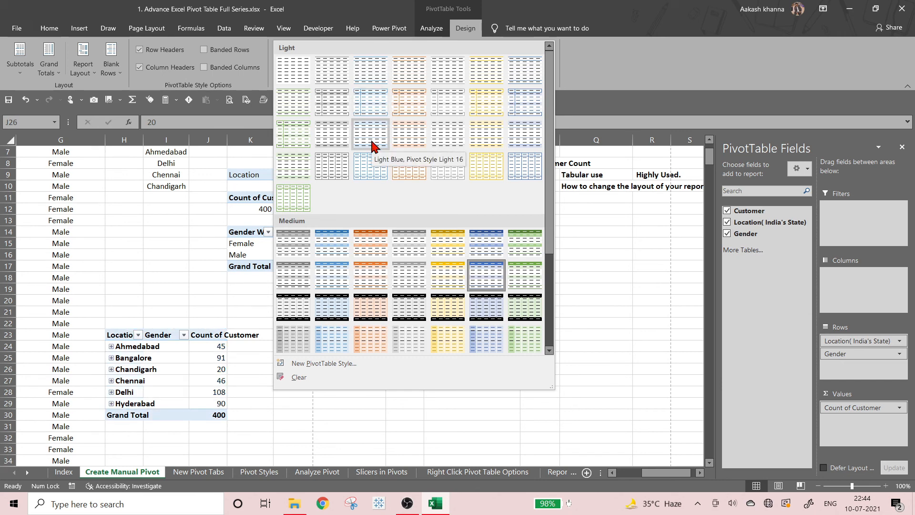
click(371, 146)
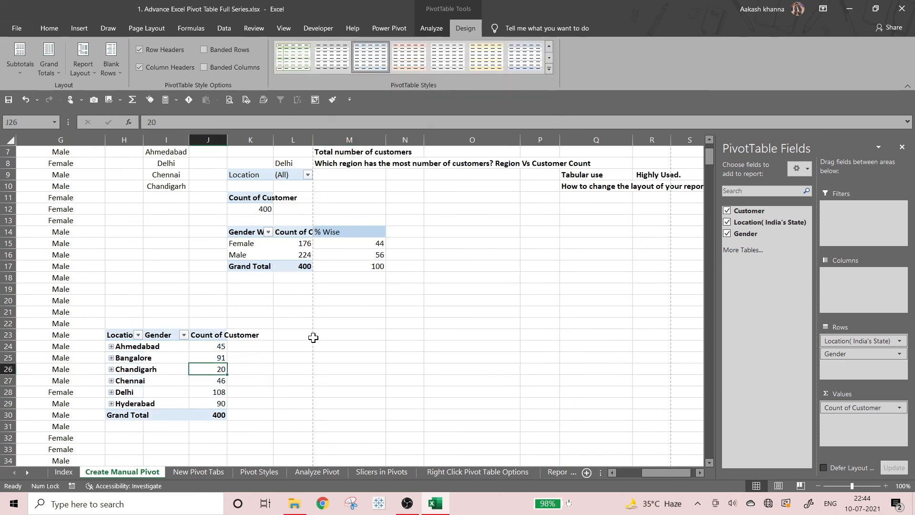
scroll(313, 338, up, 2)
scroll(196, 135, down, 2)
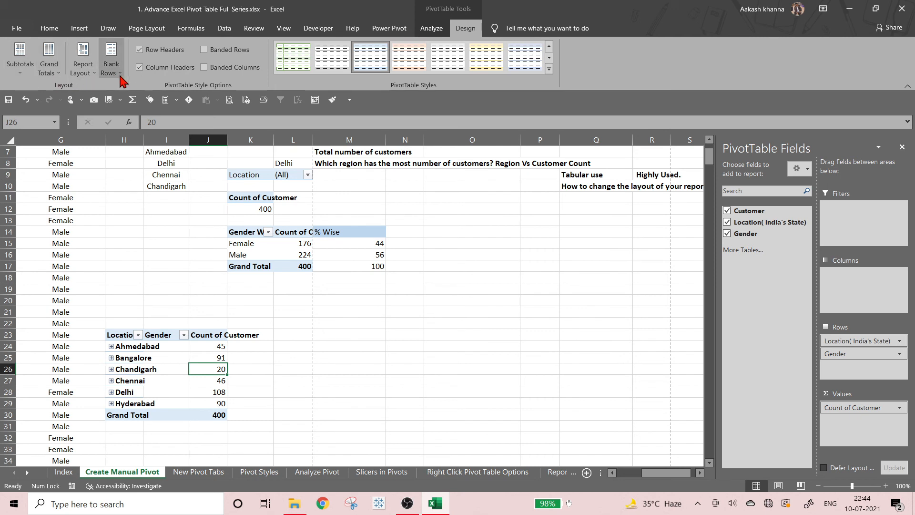
click(119, 72)
click(119, 71)
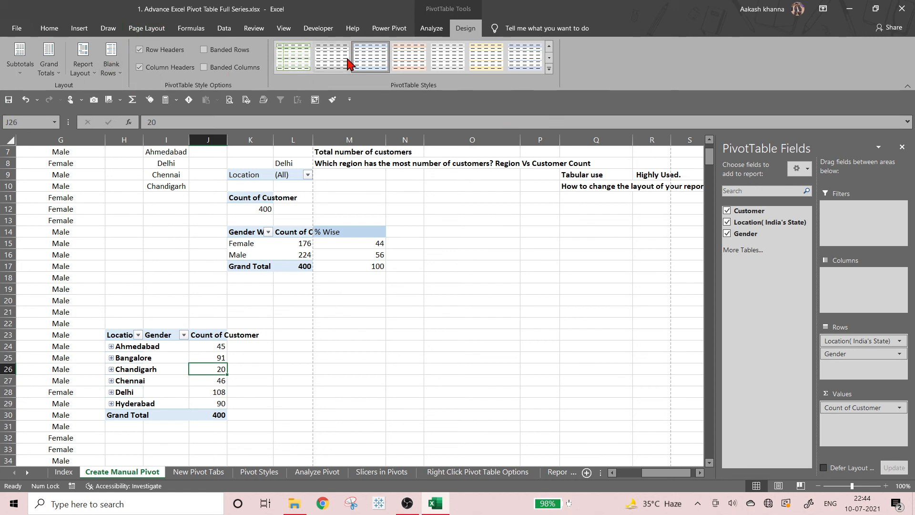
Hide the PivotTable Fields list for the location pivot table.
click(423, 29)
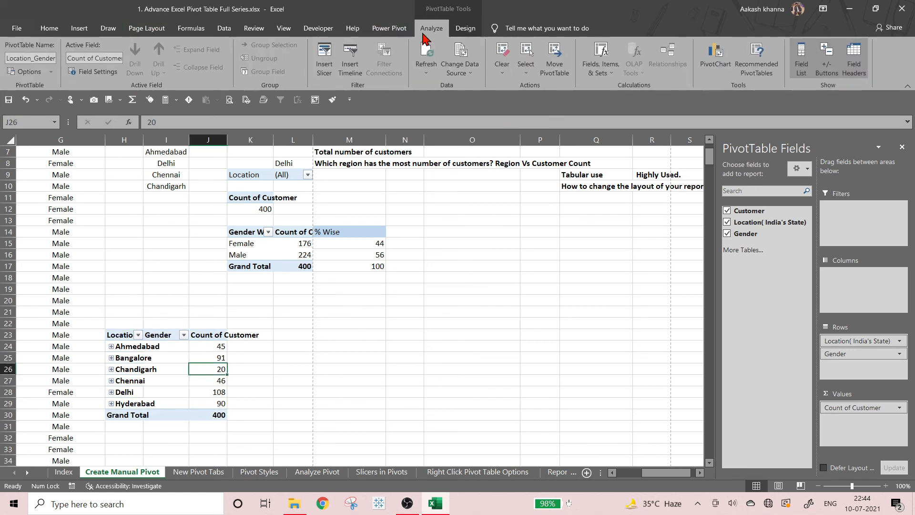
scroll(306, 276, up, 2)
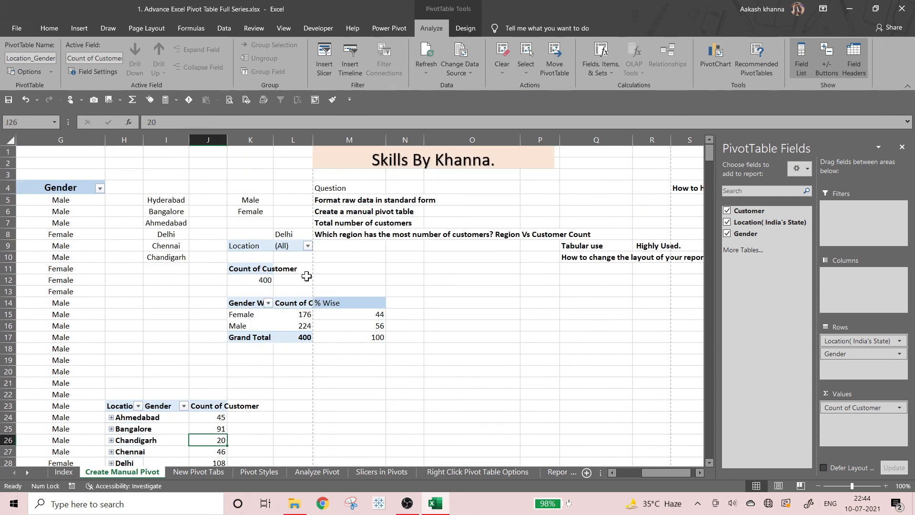
scroll(306, 276, down, 2)
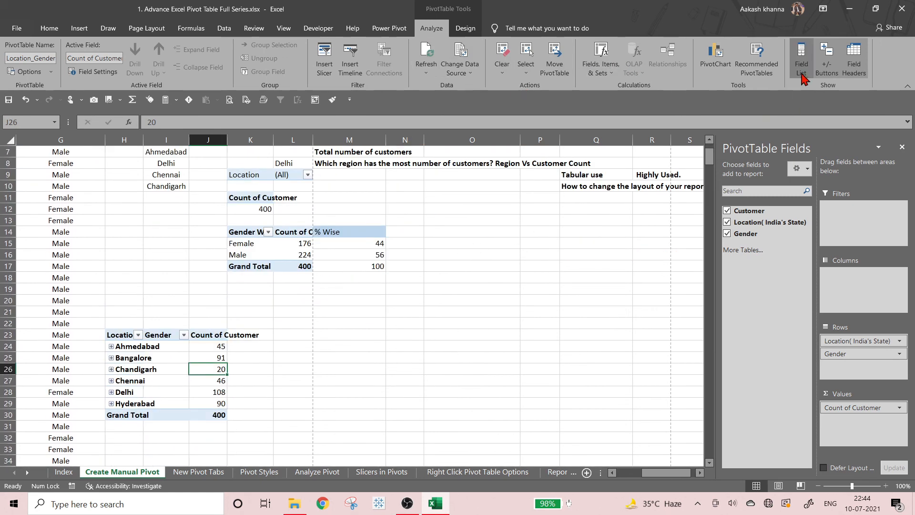
click(802, 75)
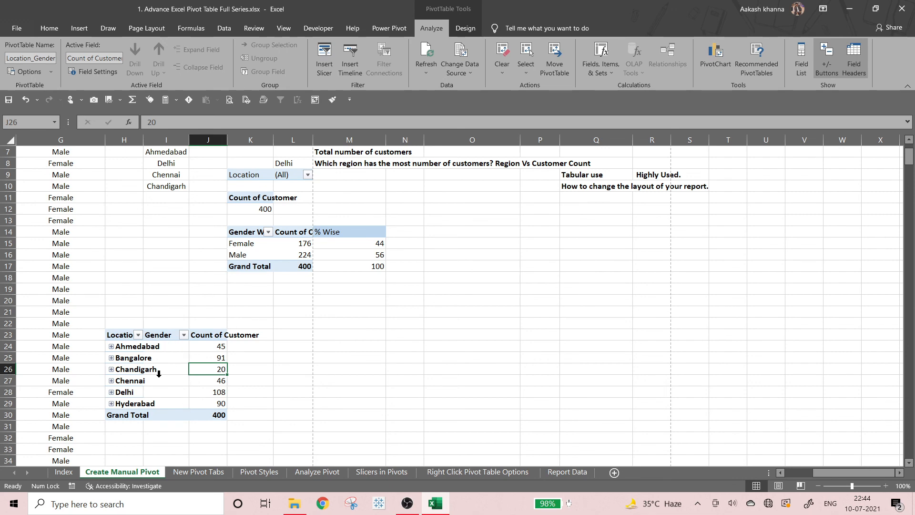
View the Pivot Styles, Analyze Pivot and Slicers in Pivots sheets, and return to the top of the Create Manual Pivot sheet.
click(259, 472)
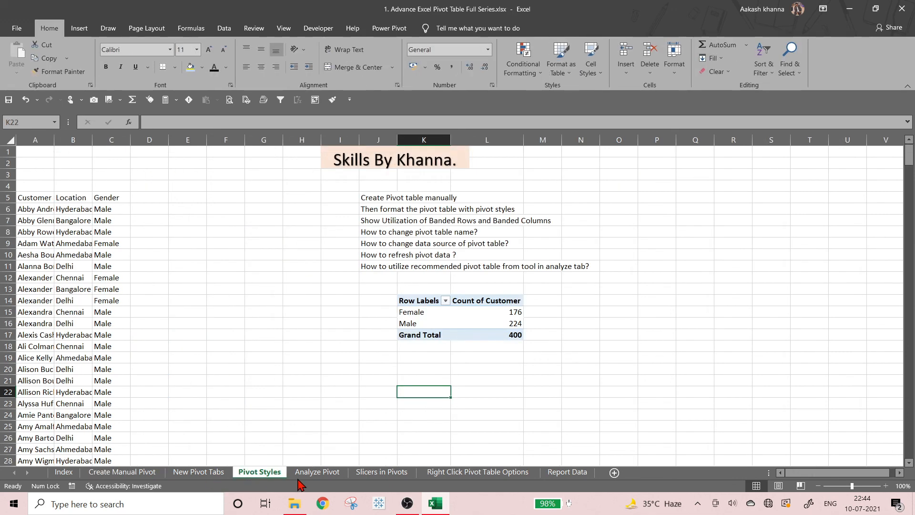
click(317, 472)
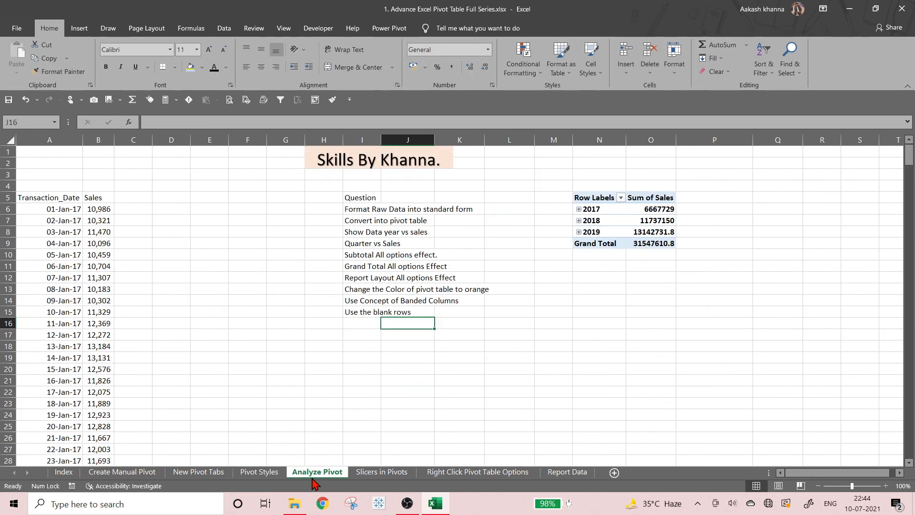
click(363, 475)
click(103, 474)
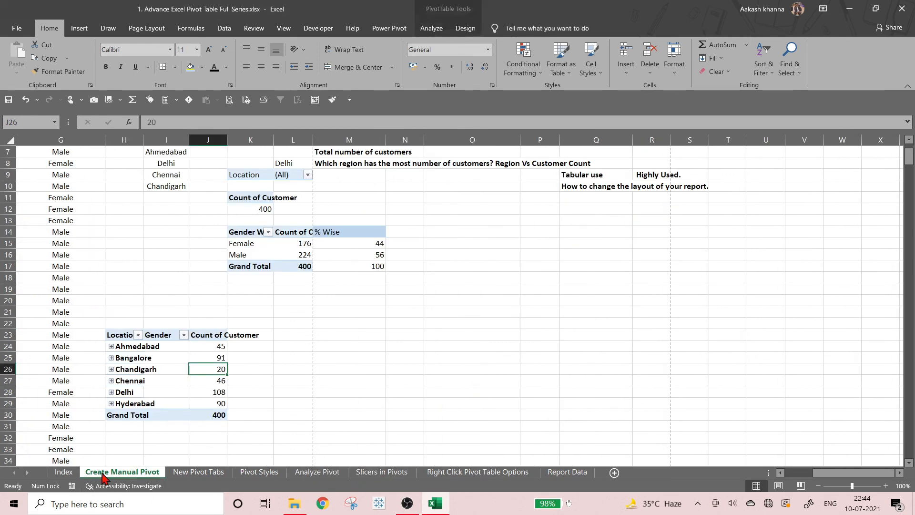
scroll(164, 372, up, 2)
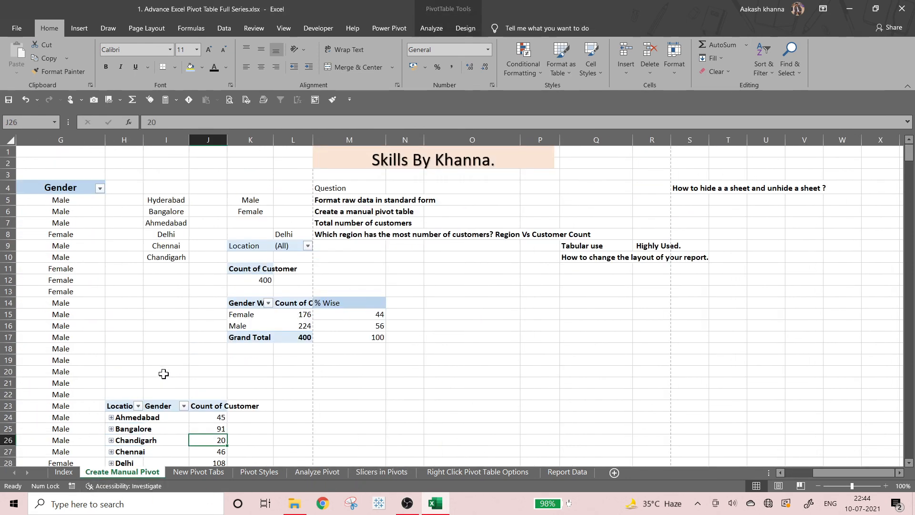